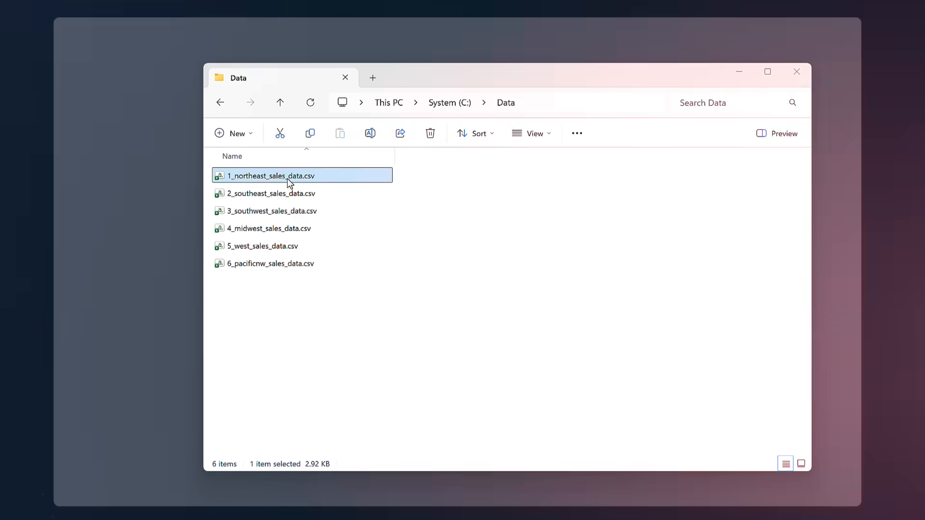
Open 1_northeast_sales_data.csv and 2_southeast_sales_data.csv and examine the monthly product sales they contain
double_click(288, 178)
scroll(303, 191, down, 8)
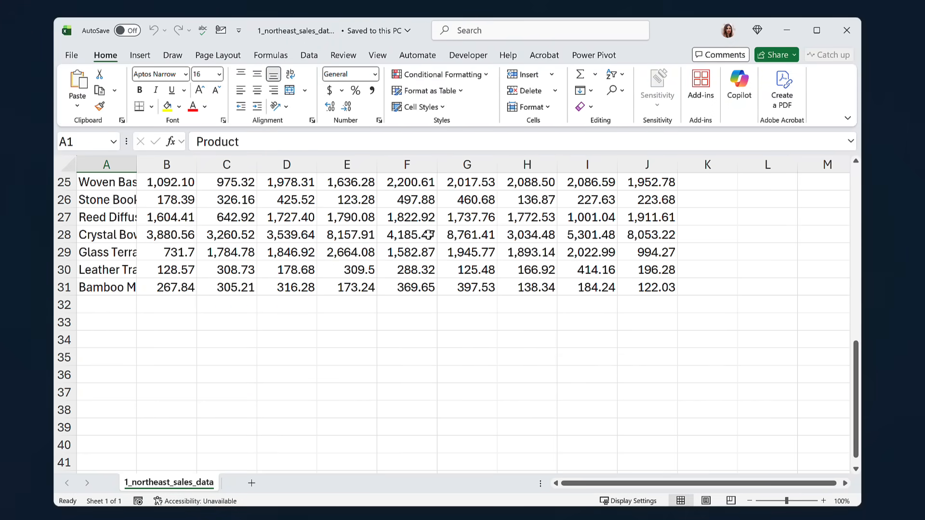
scroll(429, 234, up, 8)
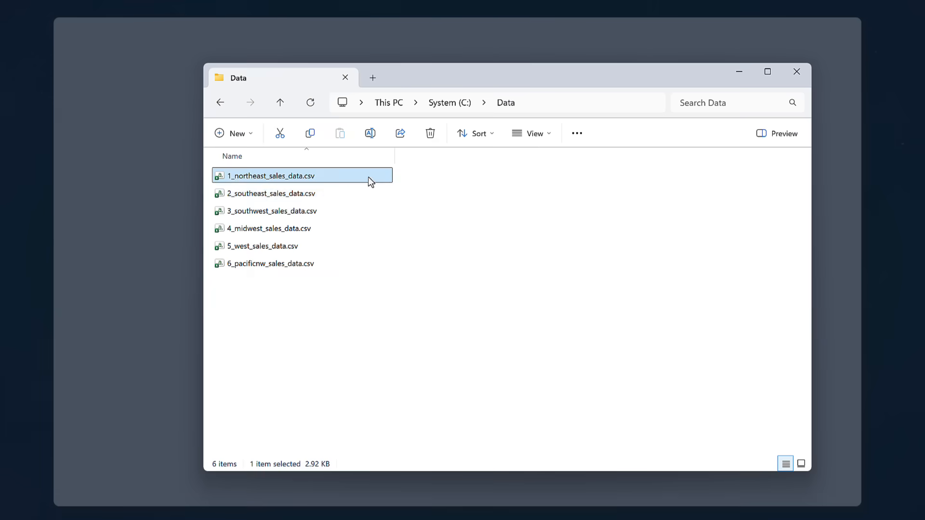
double_click(302, 194)
scroll(304, 203, down, 3)
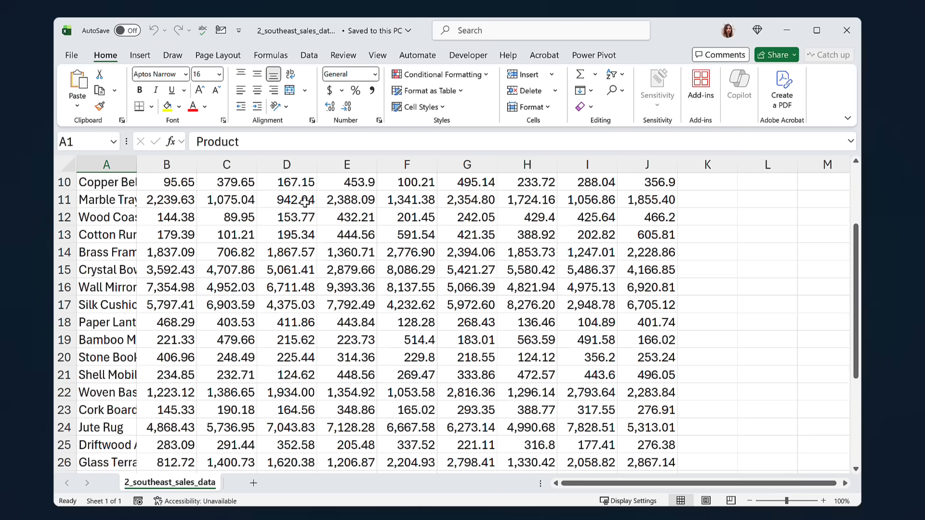
scroll(305, 202, down, 4)
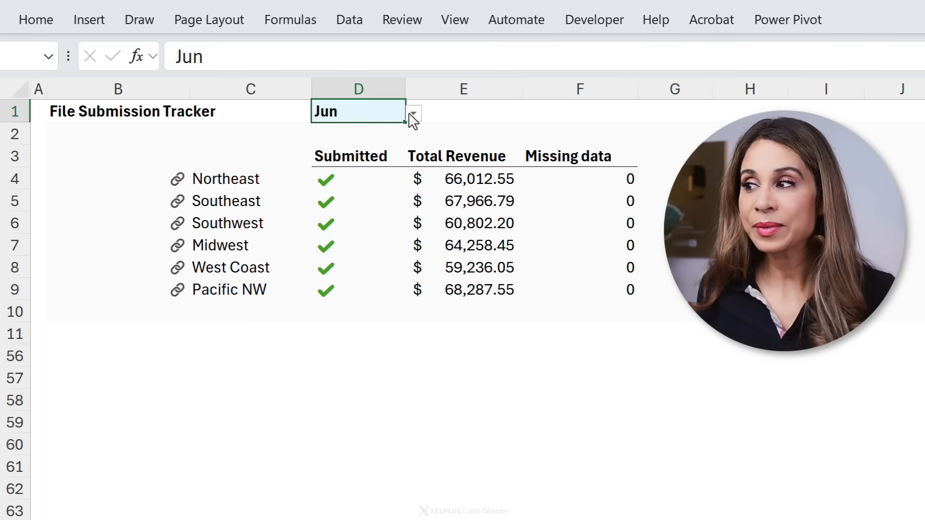
Switch the File Submission Tracker month in D1 to Jul, Aug and finally Sep
click(414, 114)
click(364, 235)
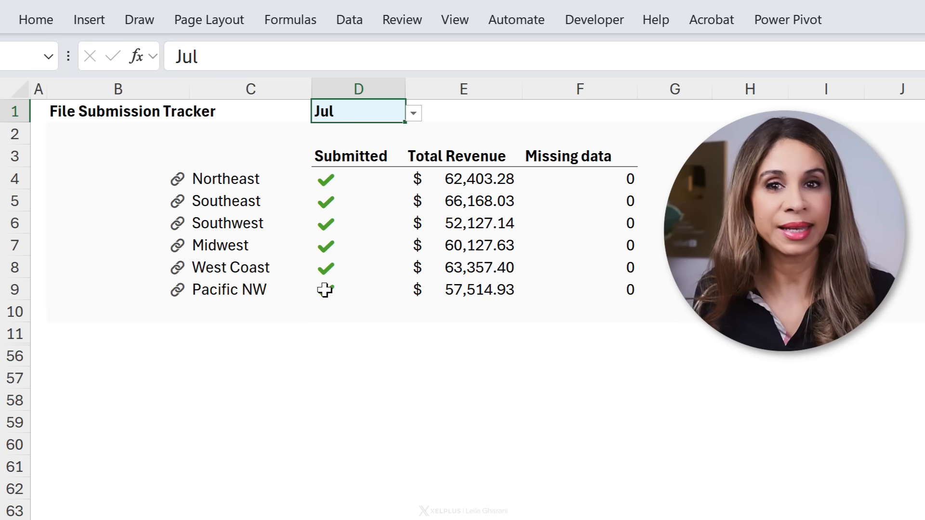
click(414, 113)
click(341, 243)
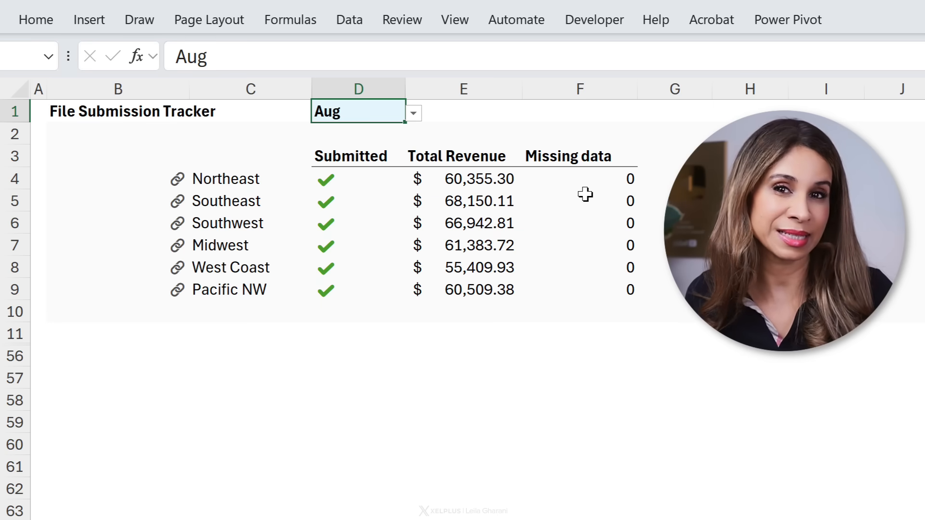
click(414, 114)
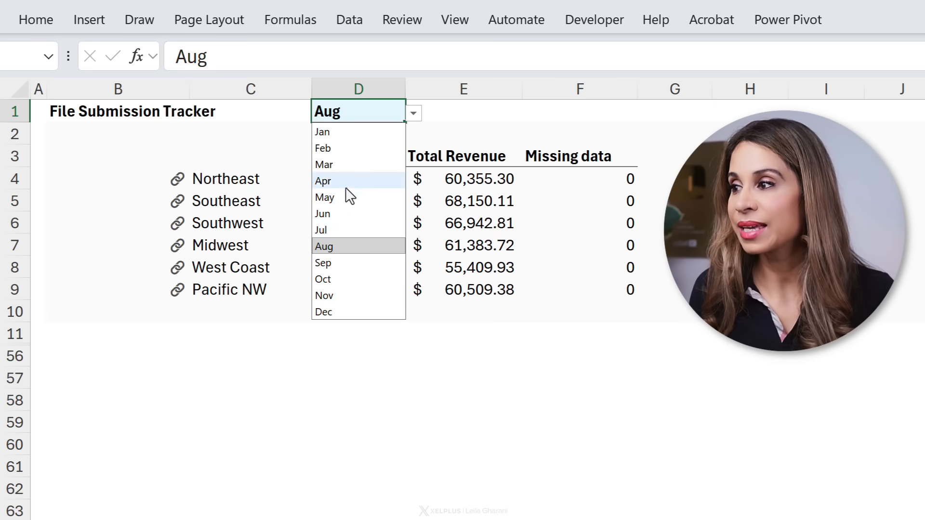
click(325, 263)
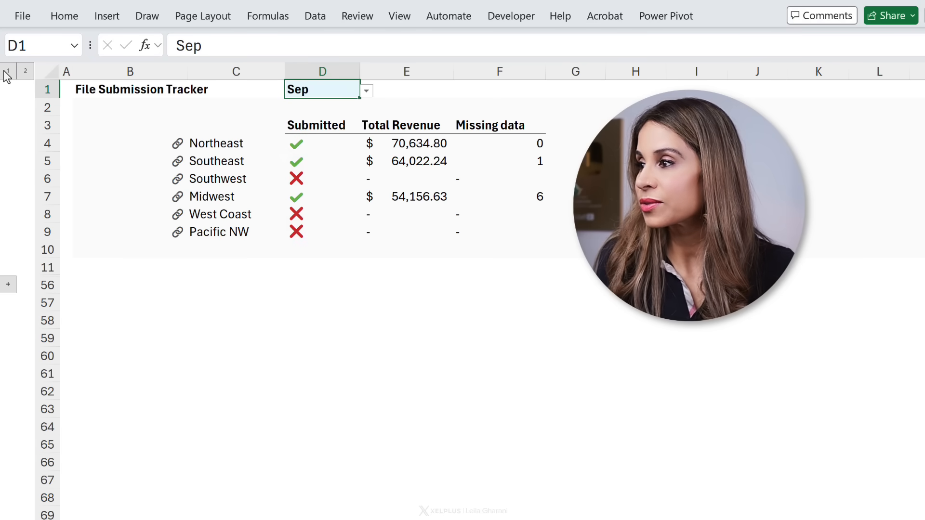
Expand the grouped detail rows below the tracker and choose another region in the Check details cell B13
click(26, 72)
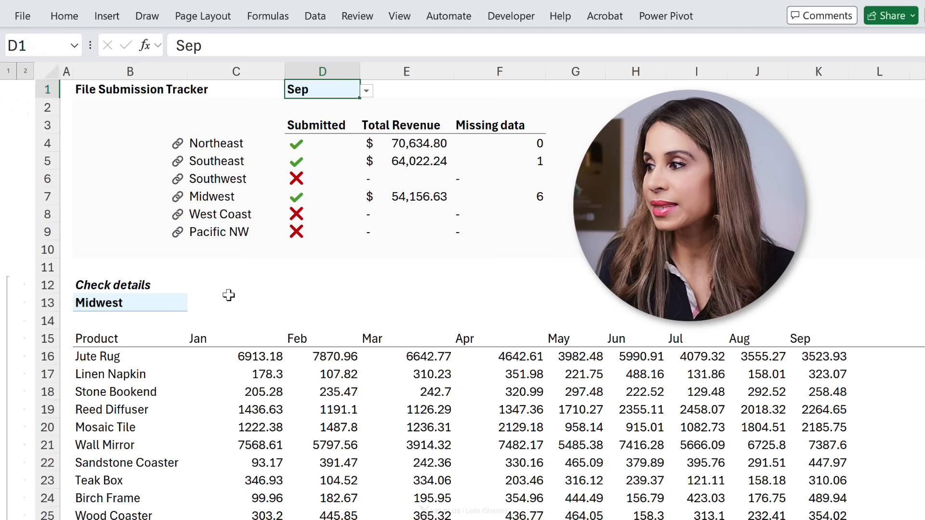
click(165, 303)
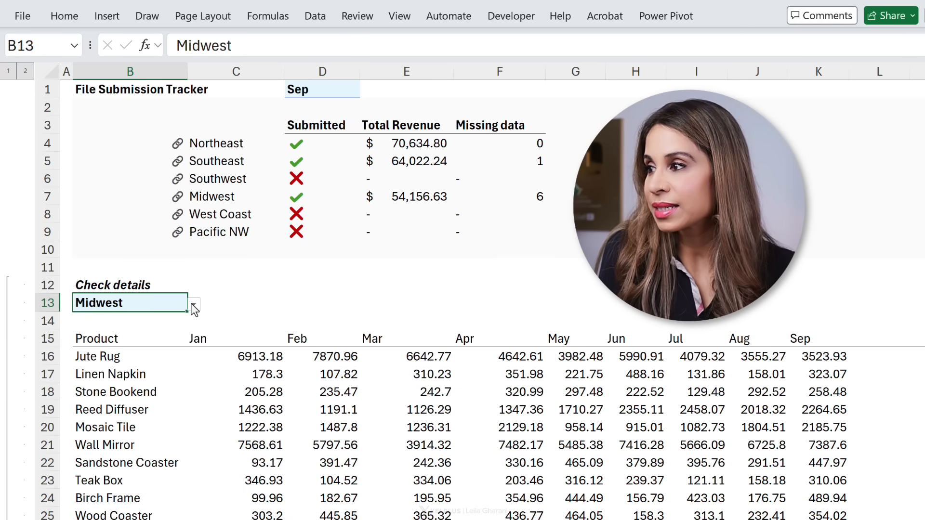
click(193, 305)
click(147, 321)
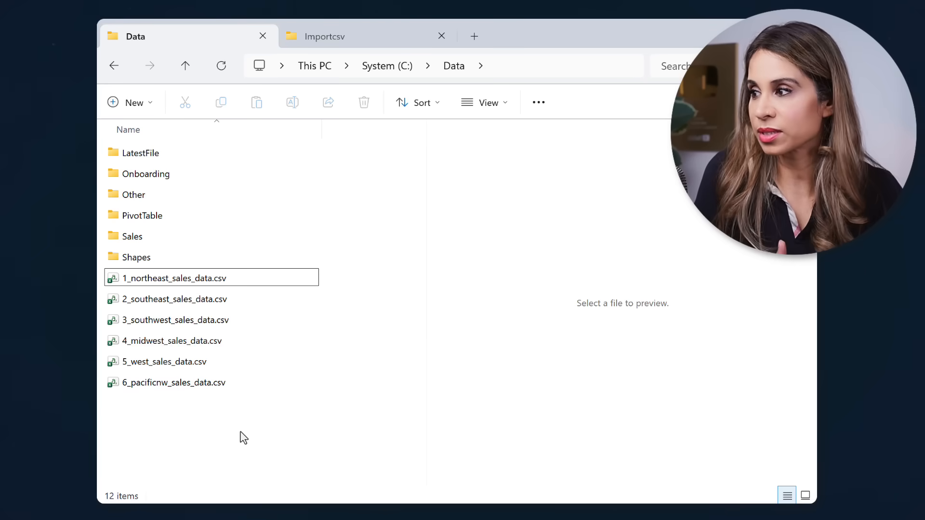
Copy the paths of the six regional sales CSV files in C:\Data and paste them into the tracker starting at B4
click(198, 282)
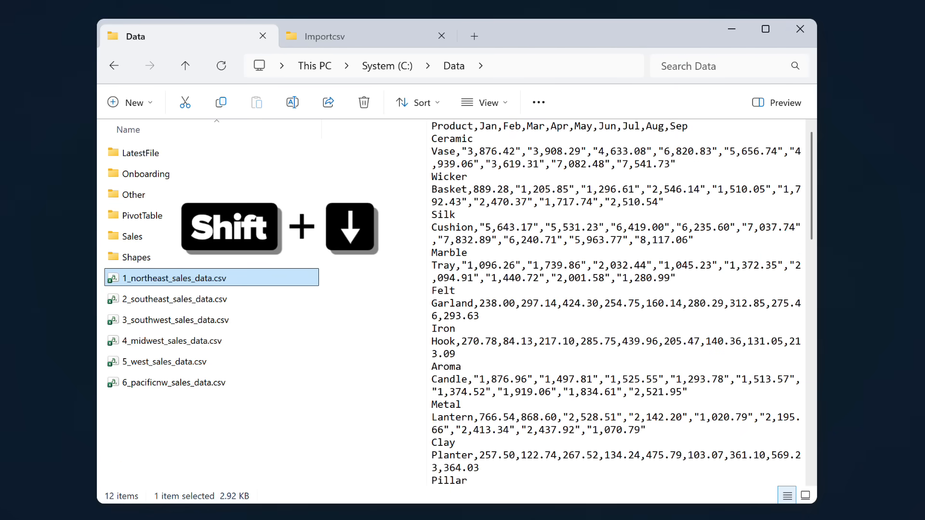
key(shift+Down)
key(shift+Down)
key(shift+Down)
key(shift+Down)
key(shift+Down)
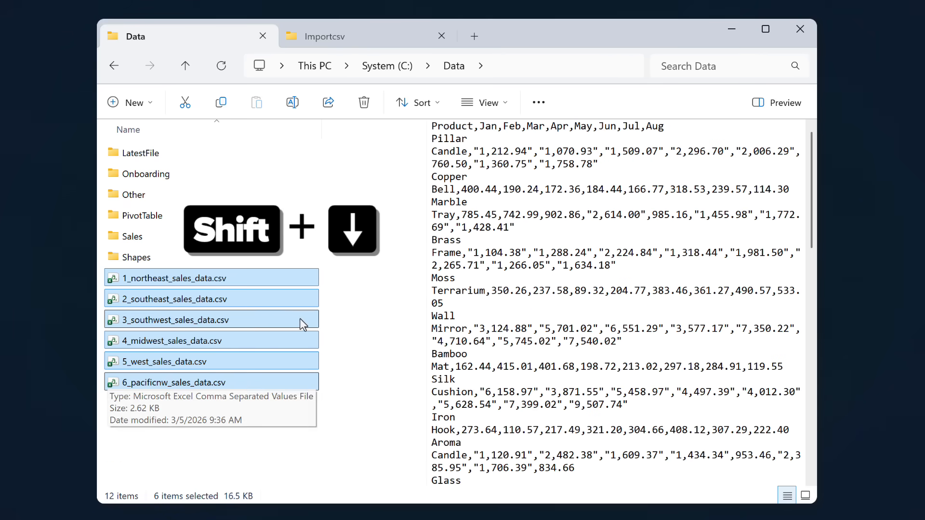
right_click(223, 278)
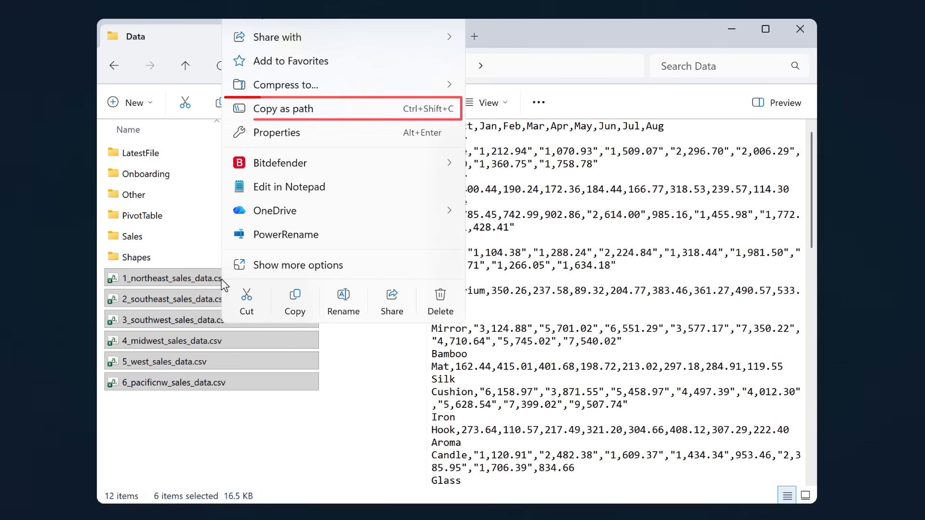
click(319, 109)
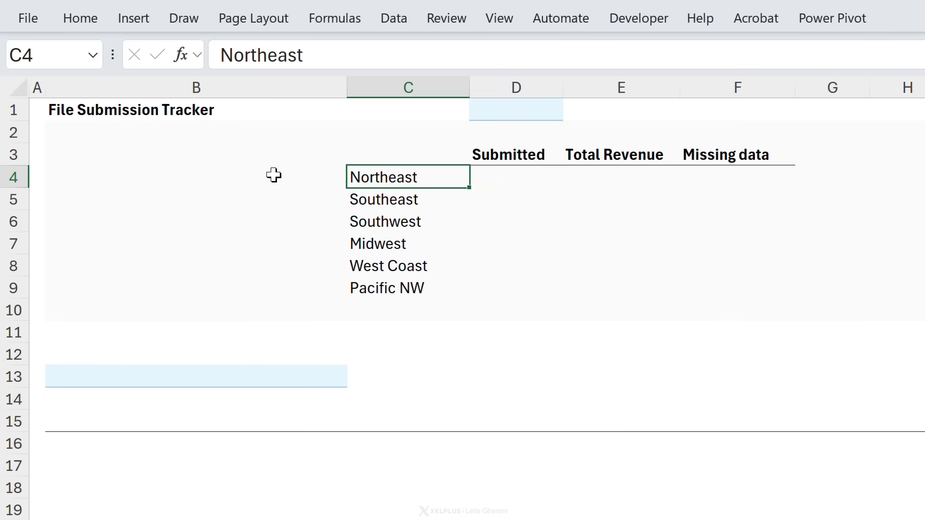
click(273, 175)
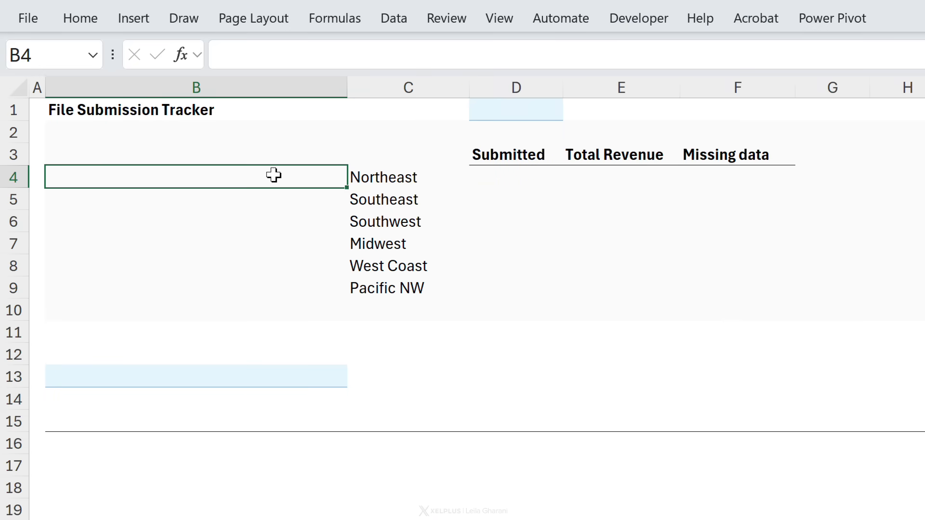
key(ctrl+v)
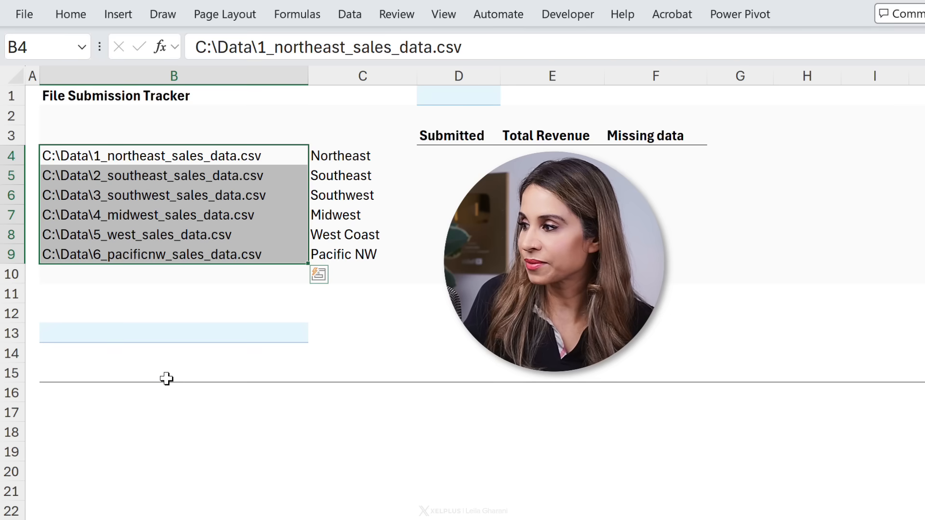
Import the Northeast CSV data at B15 with the formula =IMPORTCSV(B4)
click(164, 375)
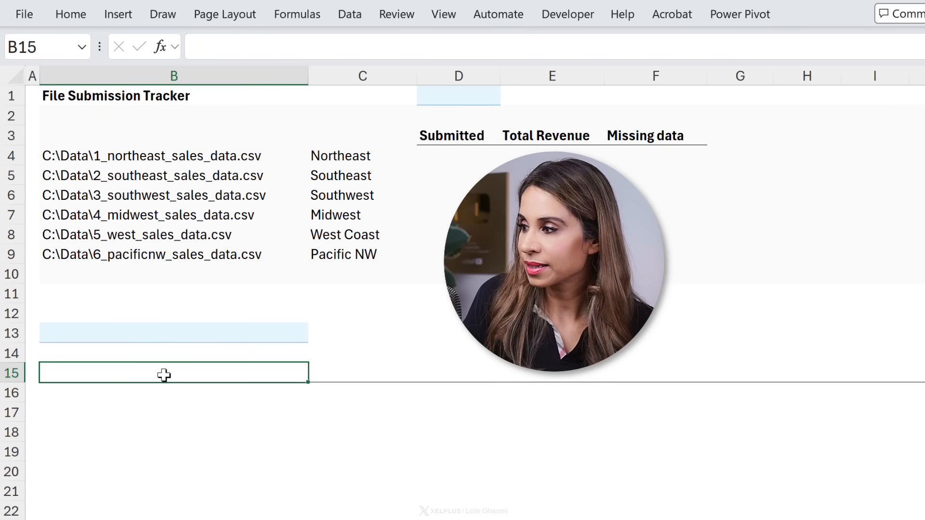
text(=impo)
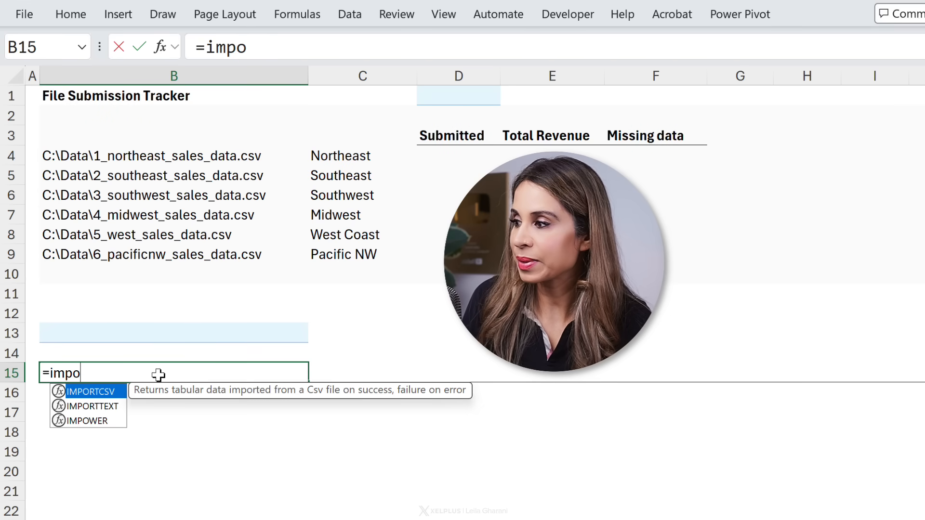
key(Tab)
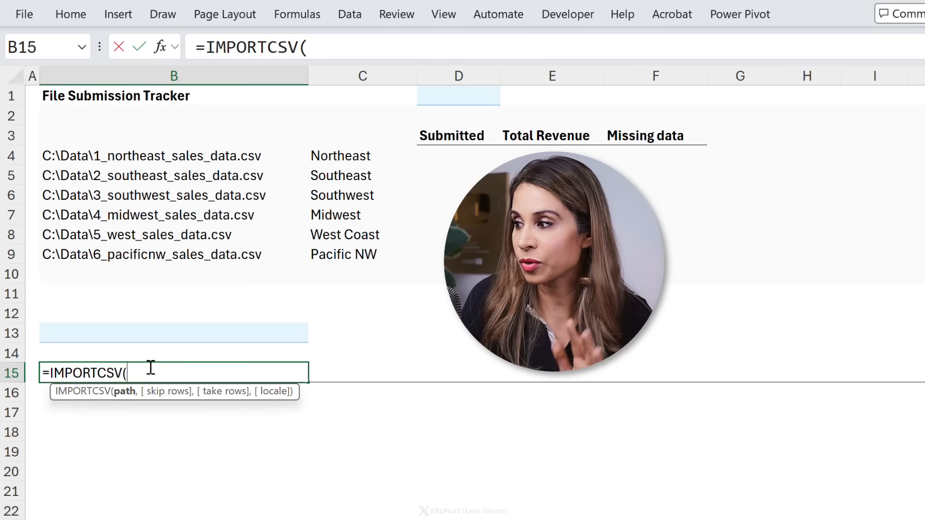
click(162, 156)
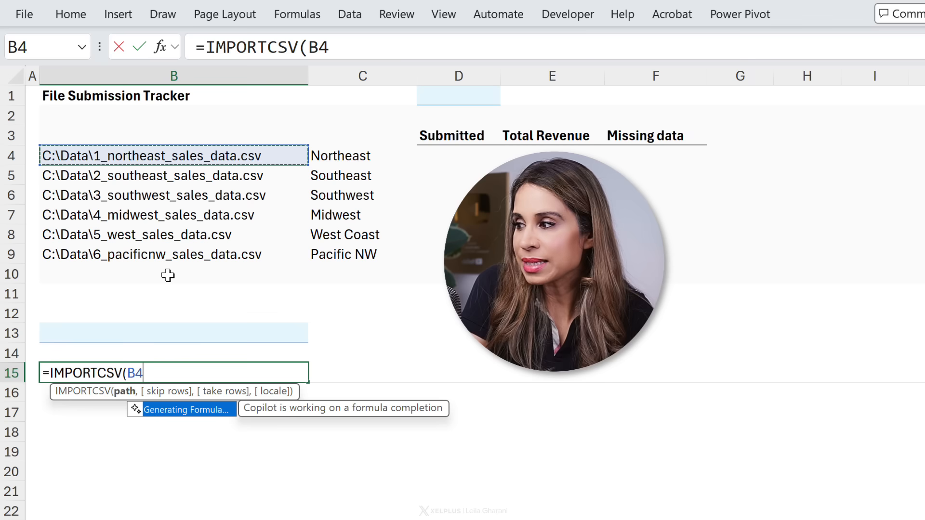
text())
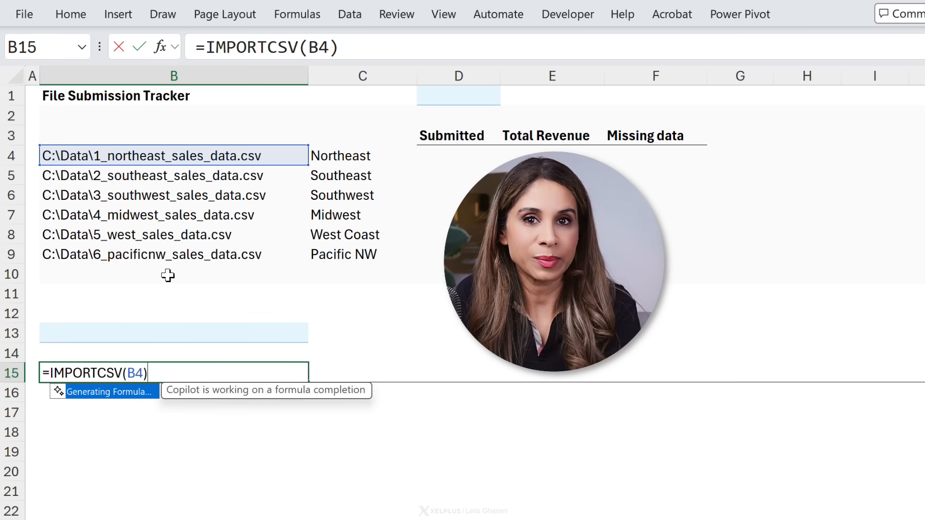
key(Return)
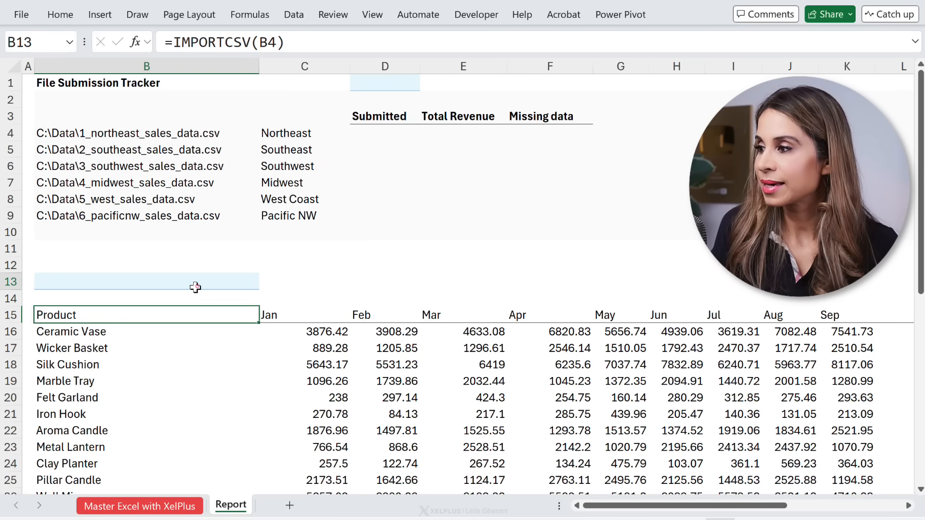
Add a list data validation to B13 with source =$C$4:$C$9 and select Northeast in it
click(194, 285)
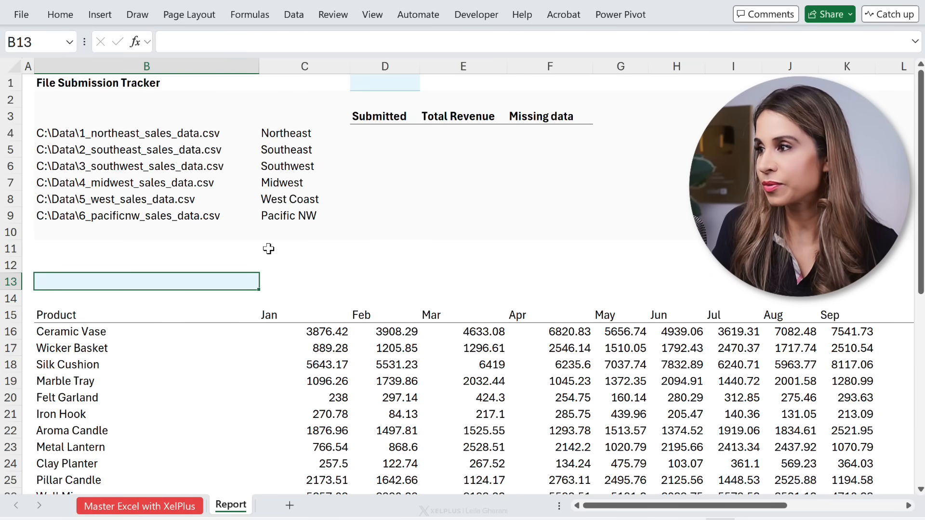
click(295, 15)
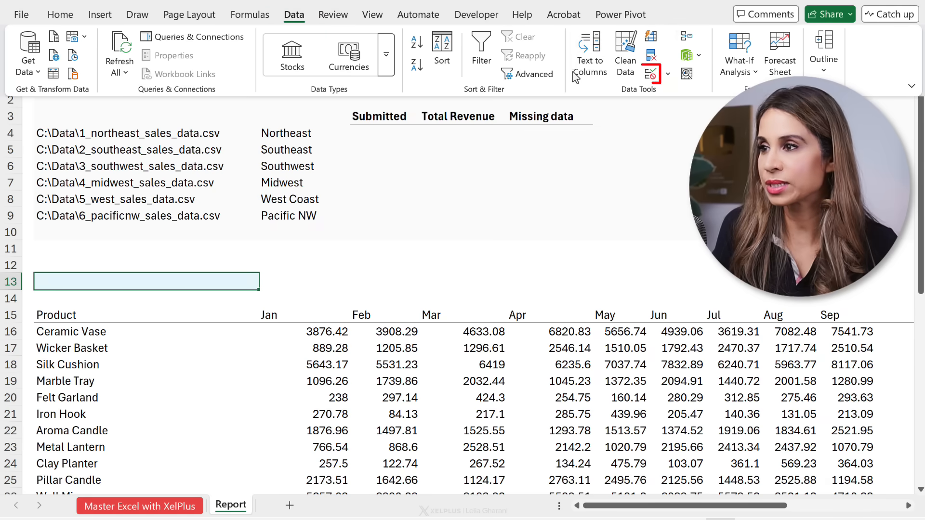
click(648, 73)
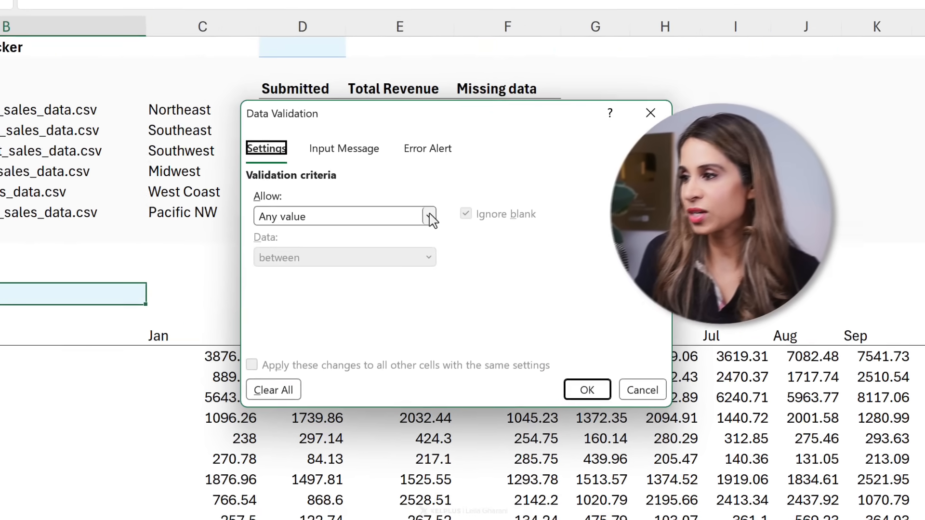
click(473, 218)
click(403, 285)
click(270, 309)
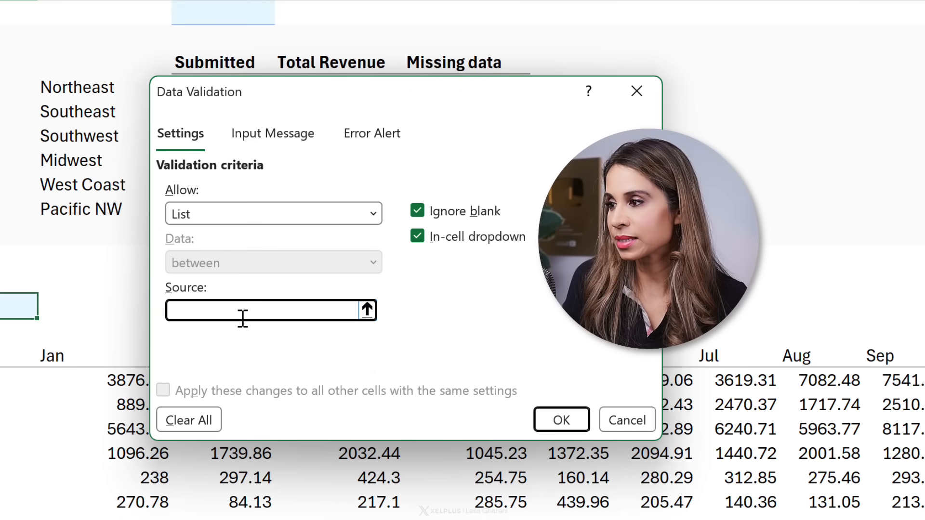
drag(77, 89, 83, 208)
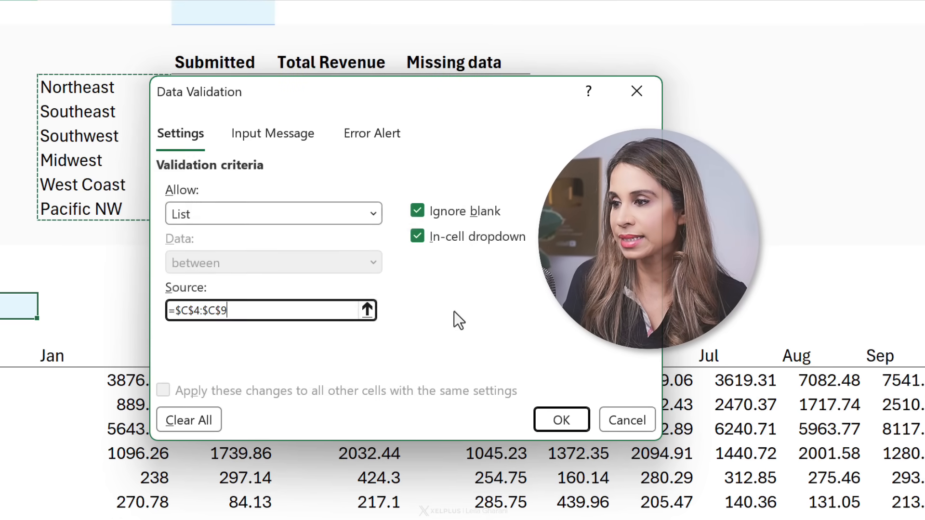
click(559, 421)
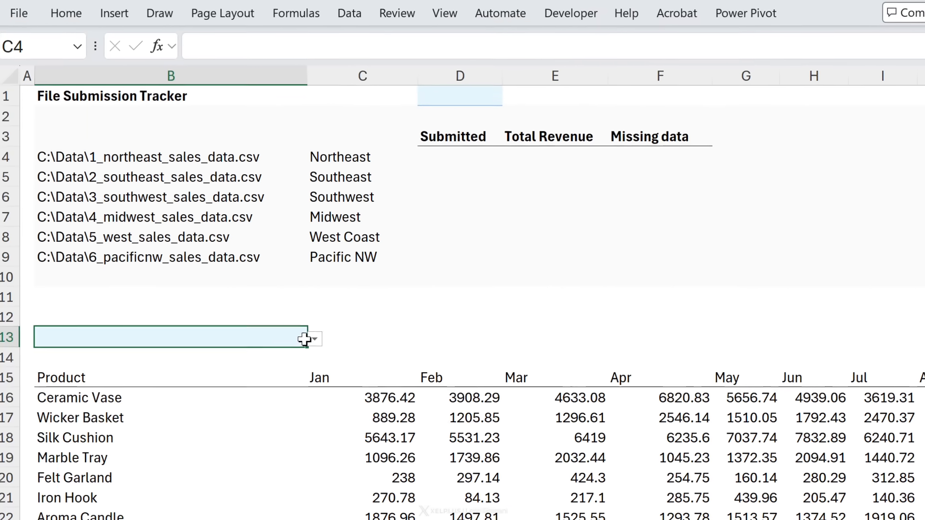
click(256, 332)
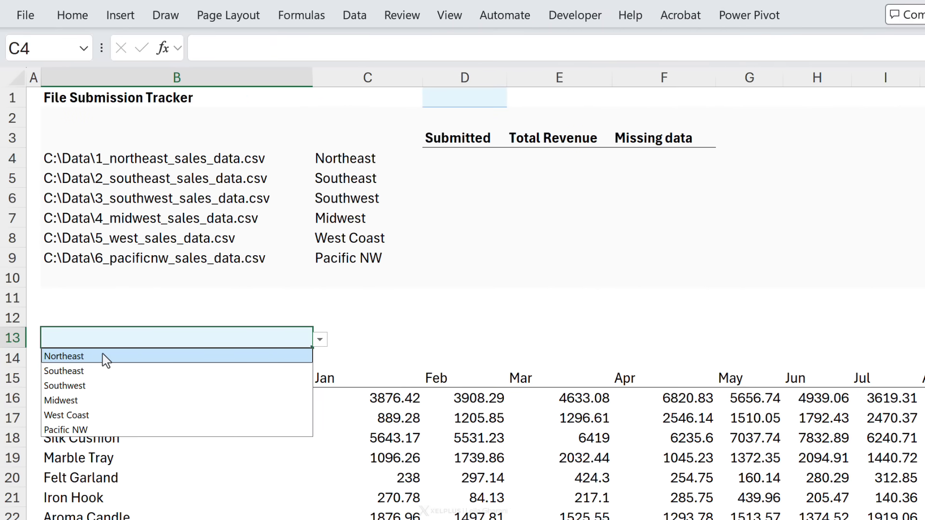
click(89, 357)
In B15's IMPORTCSV formula, replace the B4 path with a nested XLOOKUP that uses B13 as the lookup value
click(169, 385)
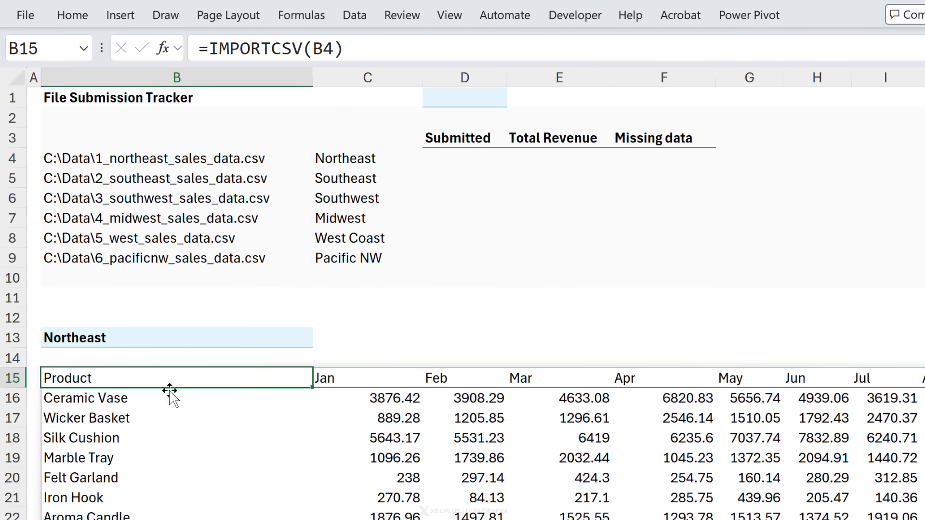
click(351, 49)
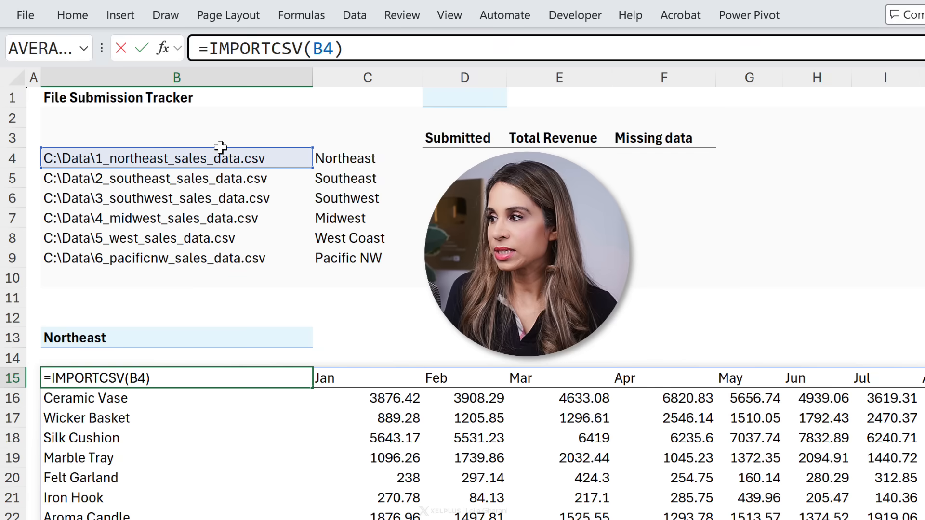
click(252, 381)
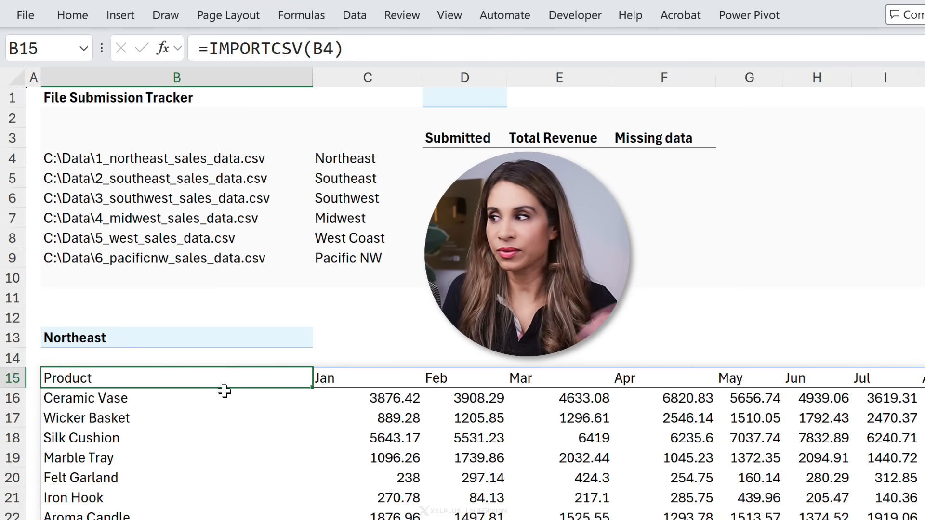
click(333, 49)
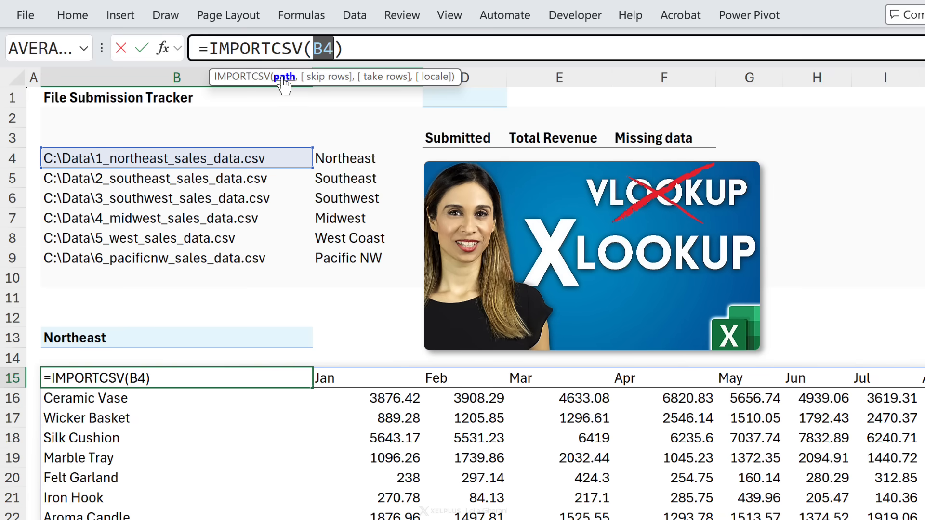
key(BackSpace)
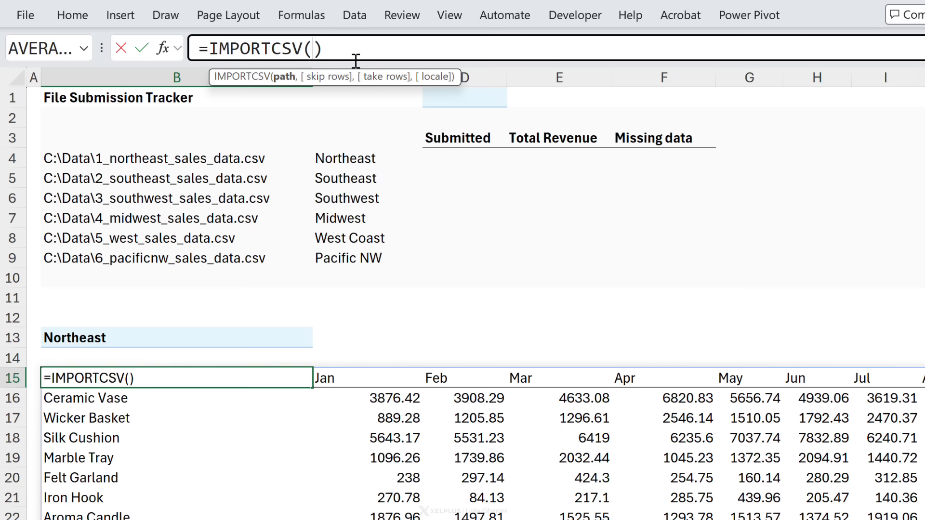
text(xl)
key(Tab)
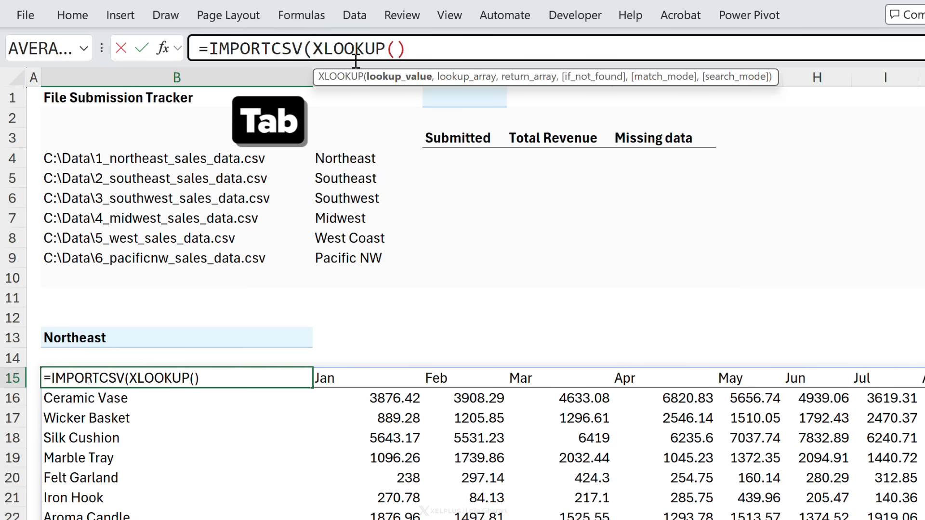
click(112, 342)
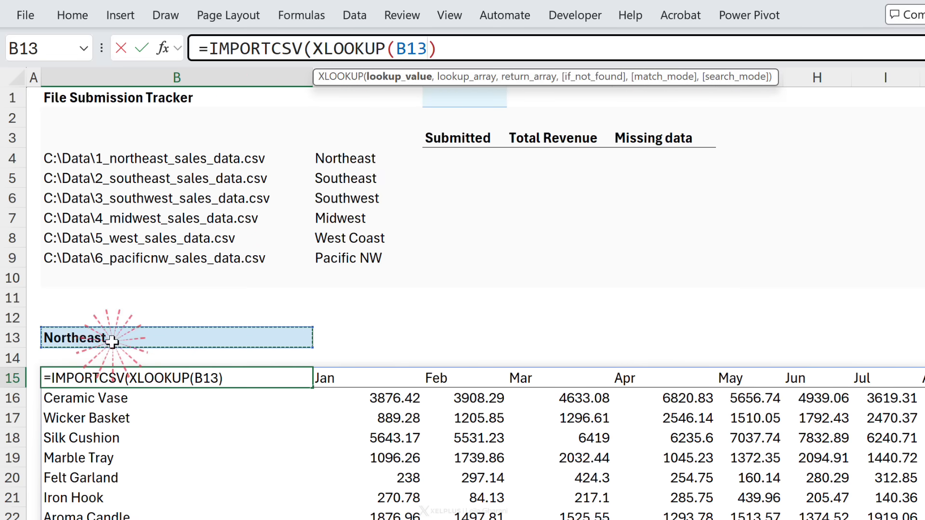
text(,)
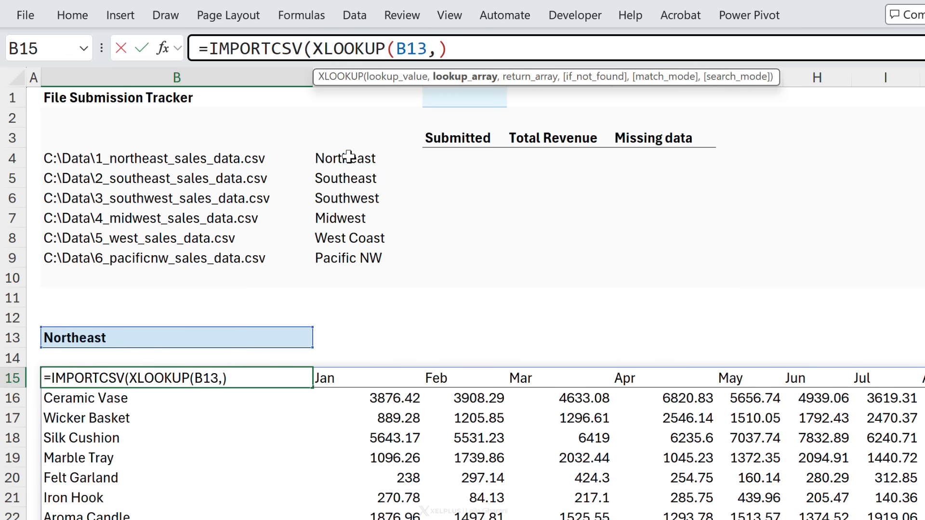
Complete the XLOOKUP with lookup array C4:C9 and return array B4:B9, and commit B15 with the proposed closing-parenthesis correction
drag(348, 157, 332, 260)
text(,)
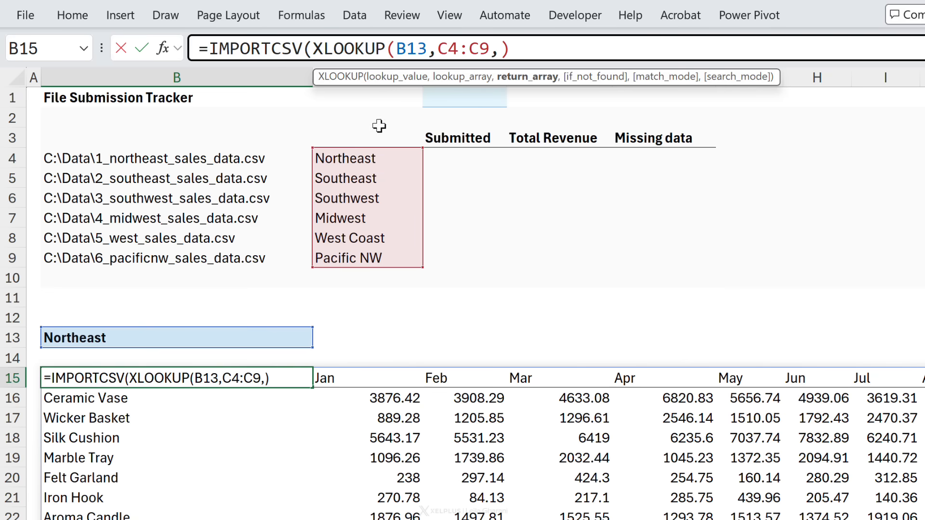
drag(222, 156, 224, 261)
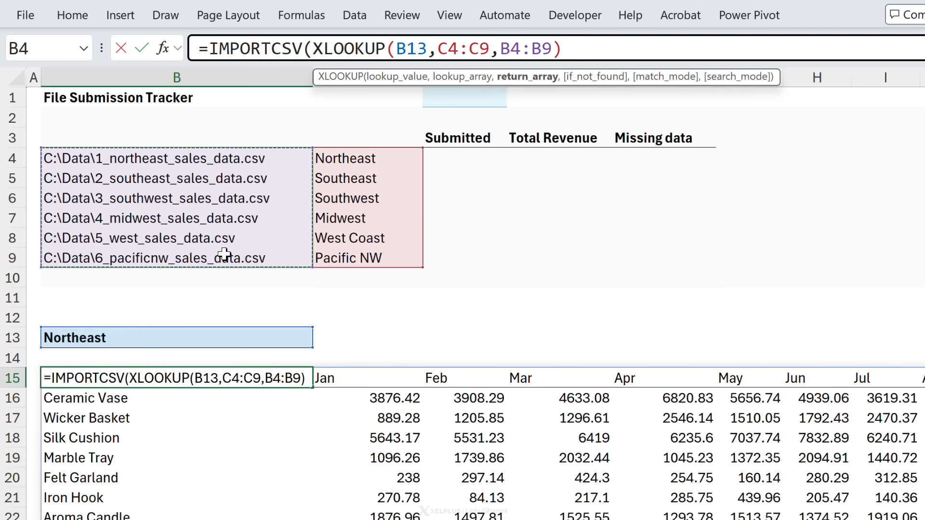
key(Return)
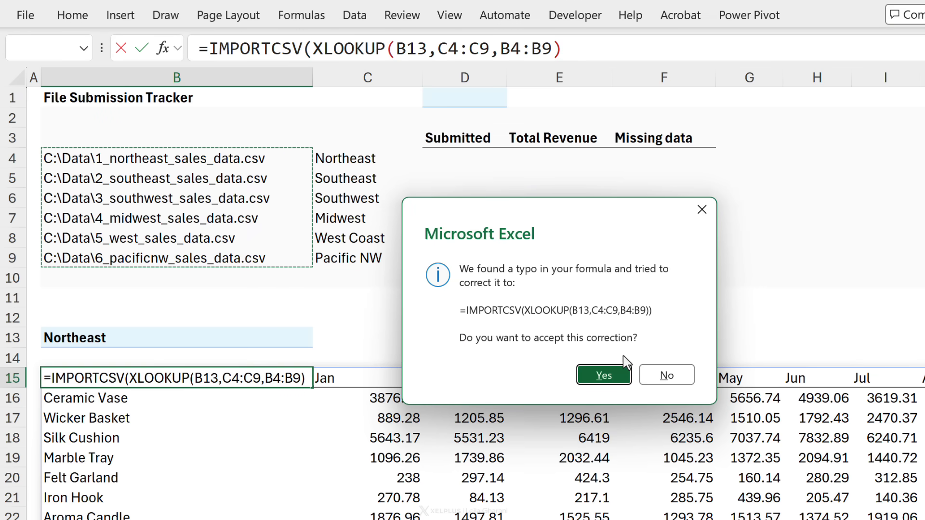
click(620, 377)
click(252, 370)
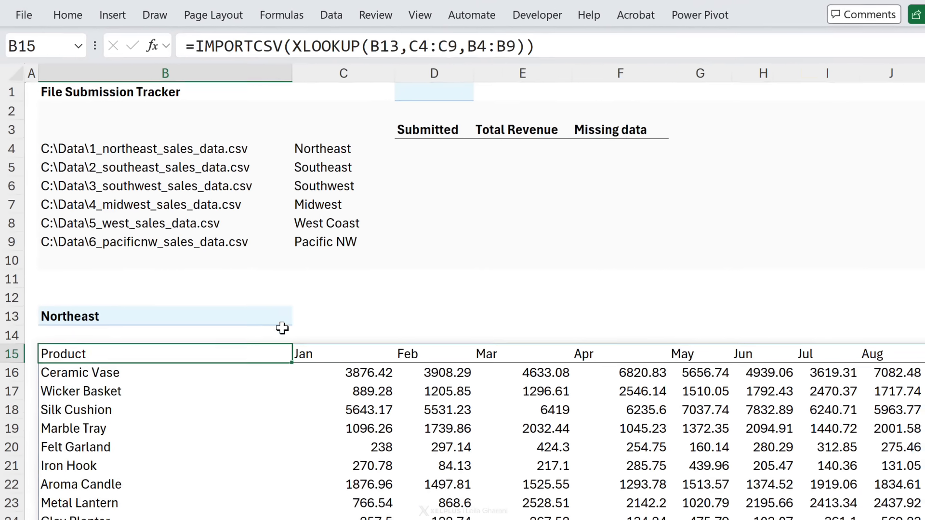
Test the region dropdown in B13 with Southeast, Midwest and West Coast, and set it back to Northeast
click(254, 338)
click(275, 294)
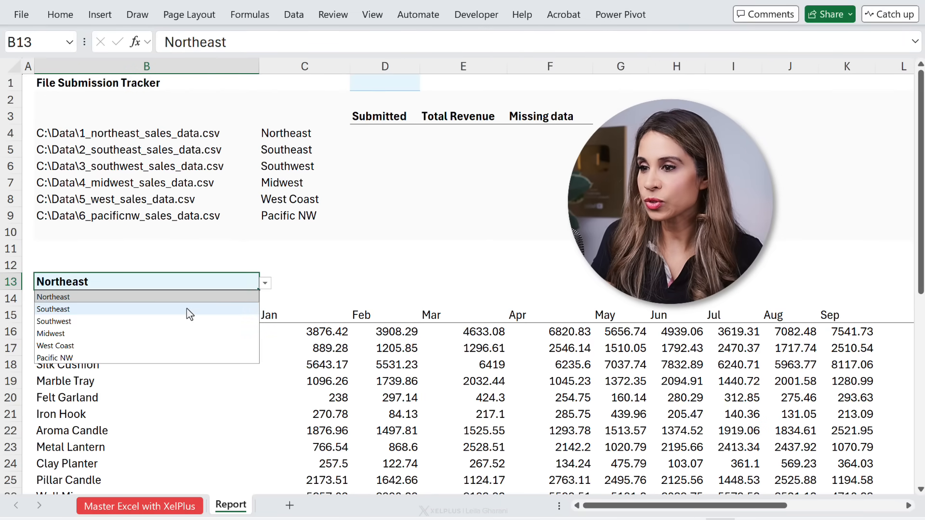
click(197, 322)
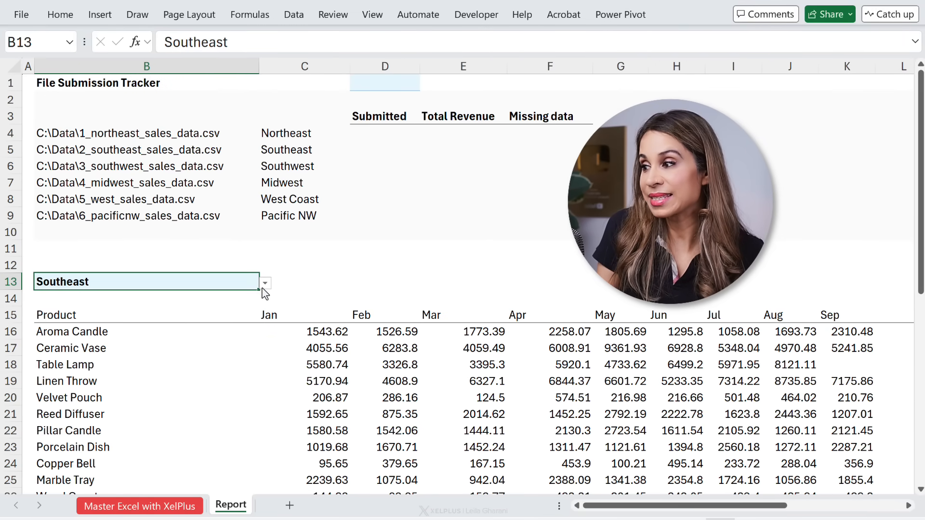
click(265, 284)
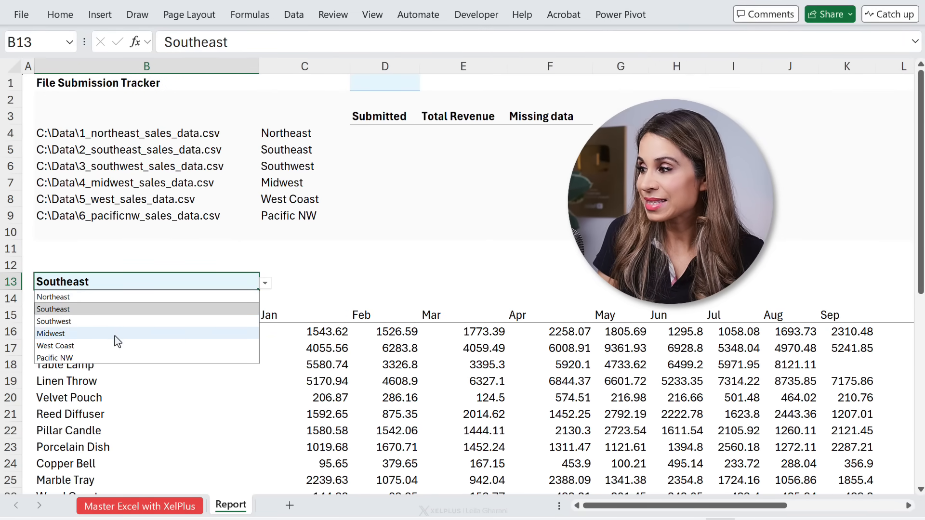
click(50, 333)
click(265, 284)
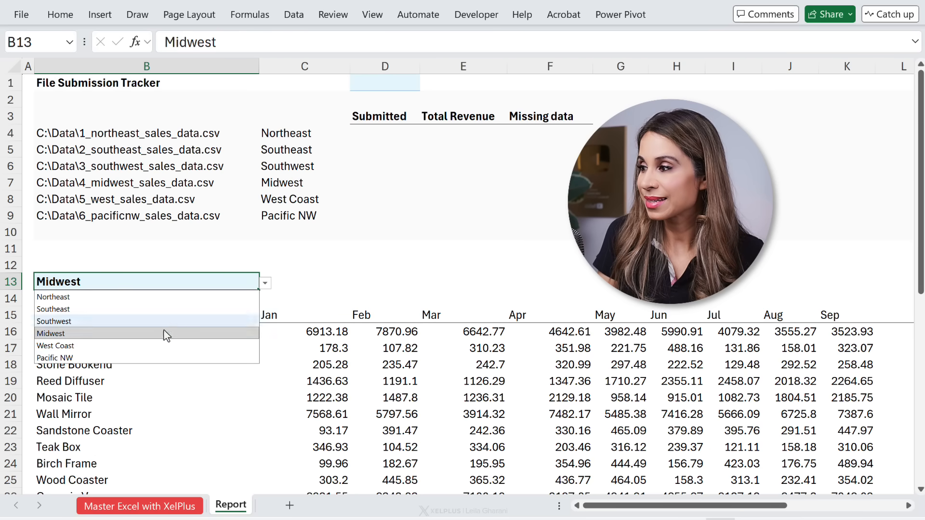
click(143, 342)
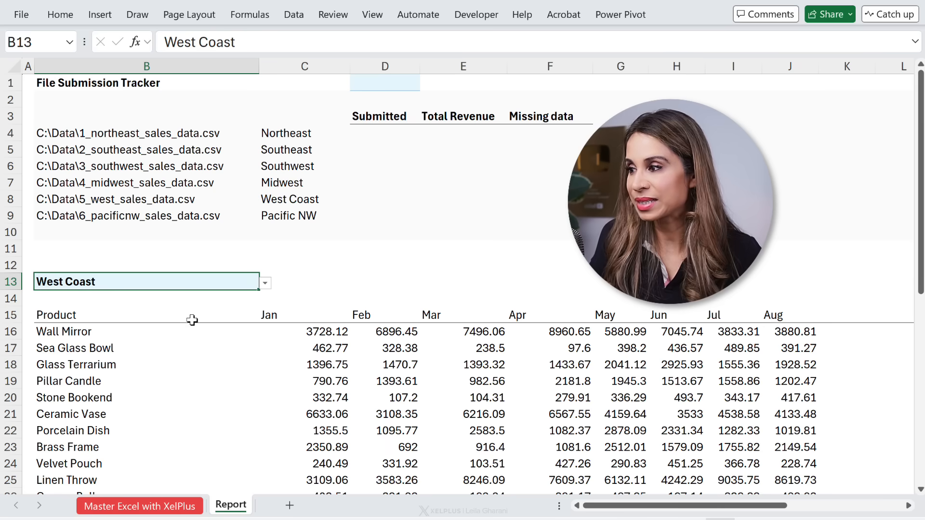
click(265, 284)
click(177, 297)
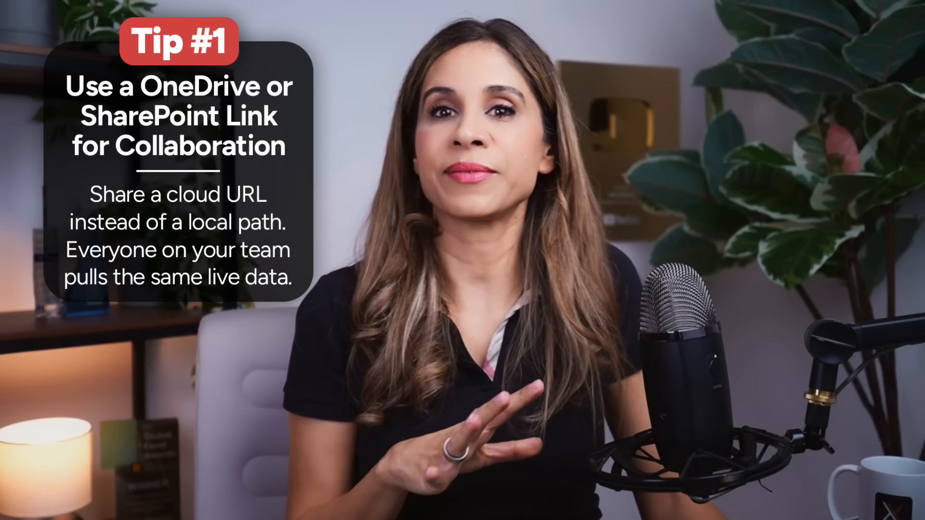
Replace the local path in B4 with the copied SharePoint URL of 1_northeast_sales_data.csv, enlarging the formula bar to show it
drag(485, 66, 193, 82)
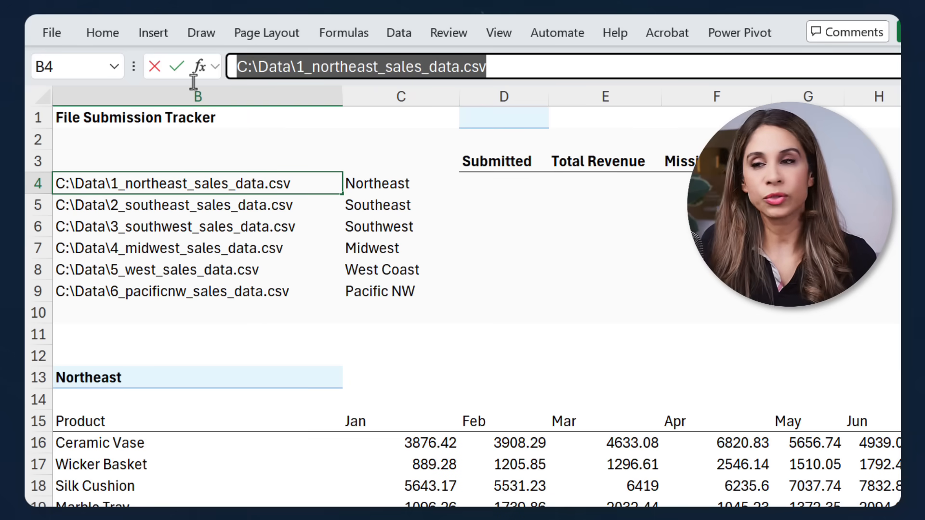
key(ctrl+v)
drag(307, 79, 307, 102)
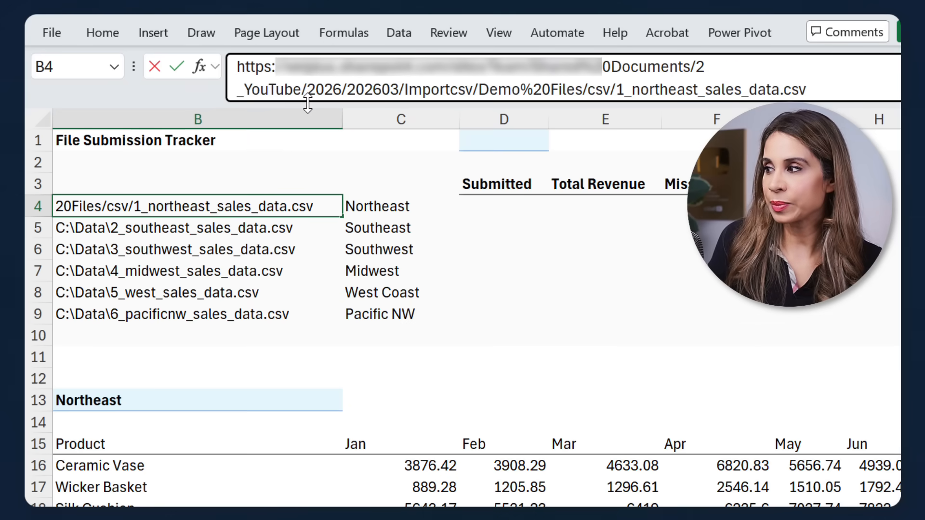
key(Return)
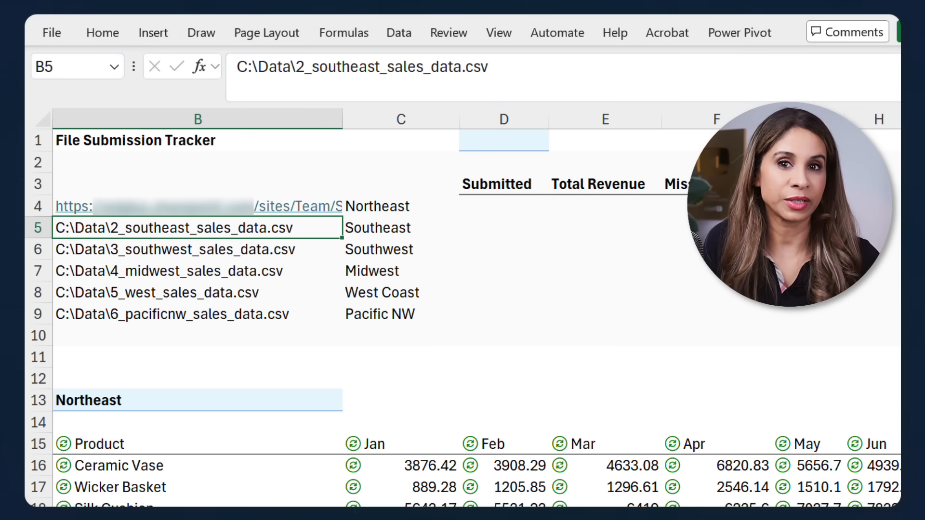
Locate the Refresh All command for updating the imported CSV data and return to the tracker
click(336, 412)
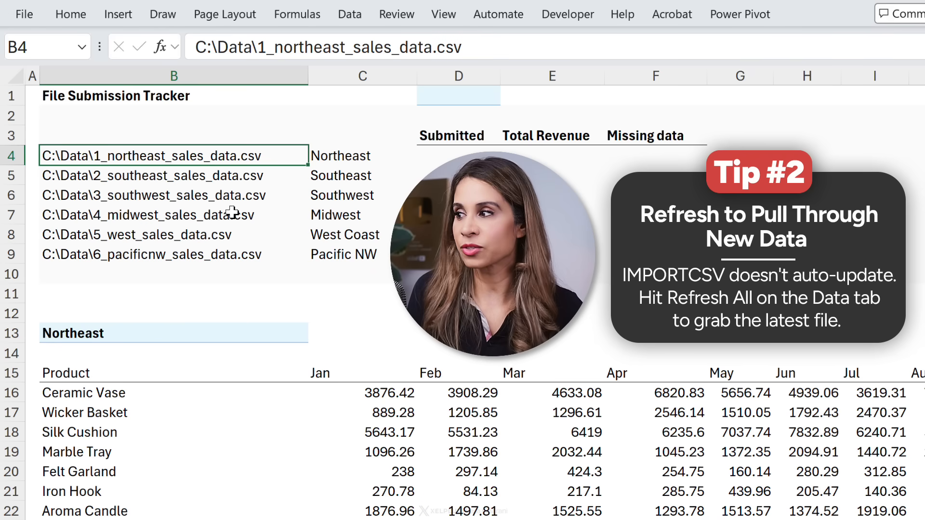
click(351, 15)
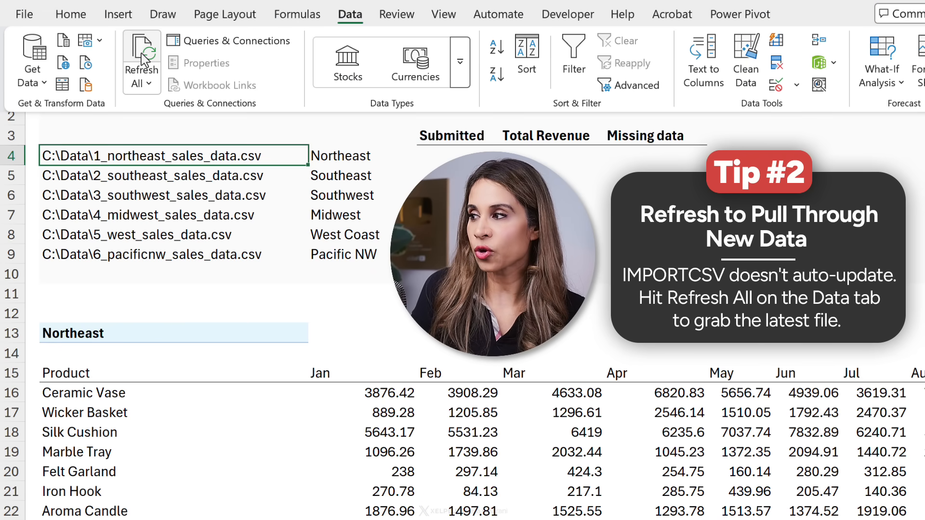
click(186, 172)
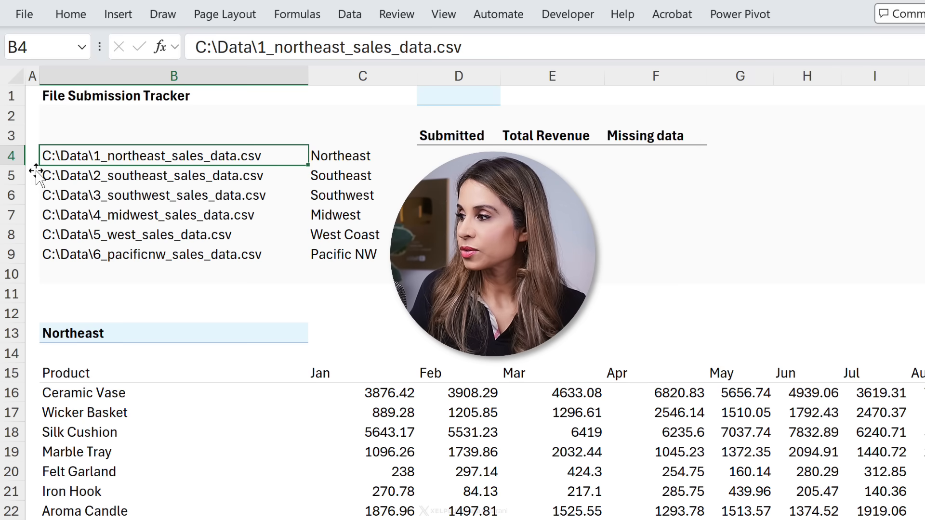
Clear the import formula from B15
click(106, 364)
key(Delete)
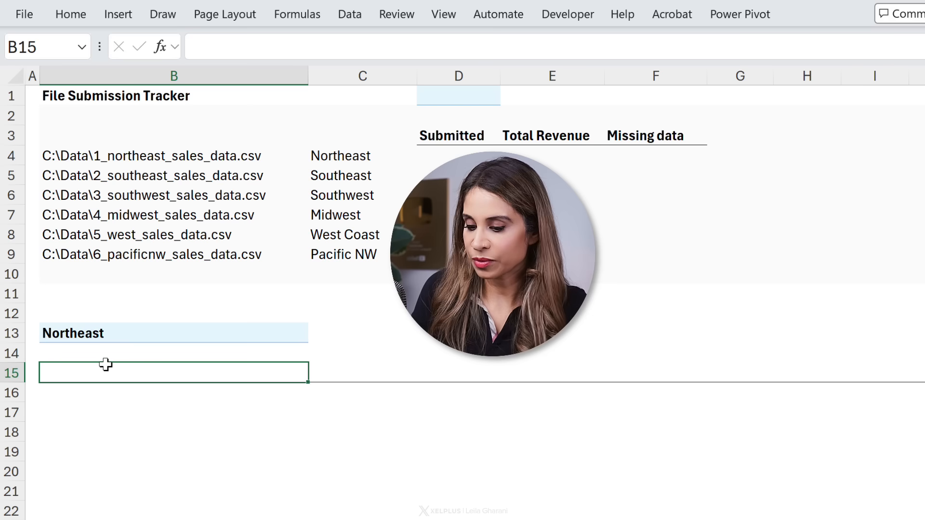
Try importing the Northeast file in B15 with =IMPORTCSV(B4,,,"en-US") and undo the entry
text(=imp)
key(Tab)
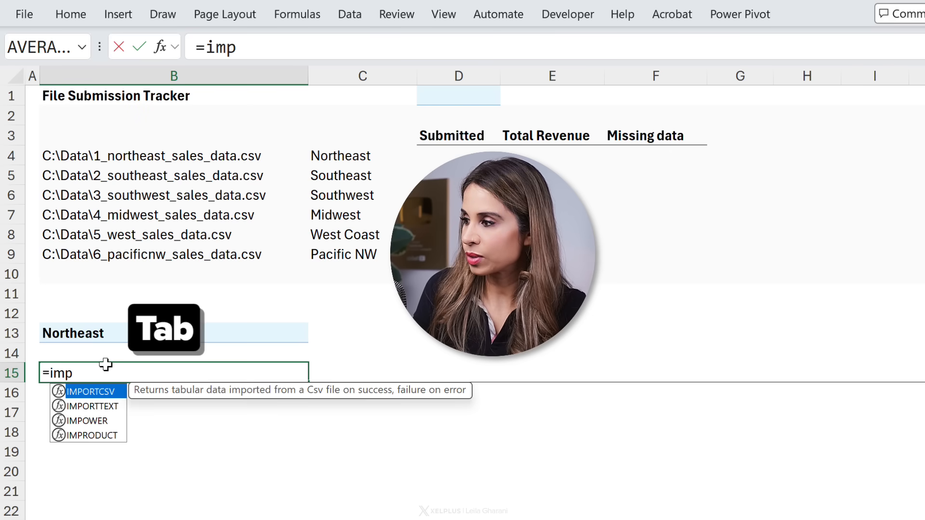
click(220, 154)
text(,,,"en-US)
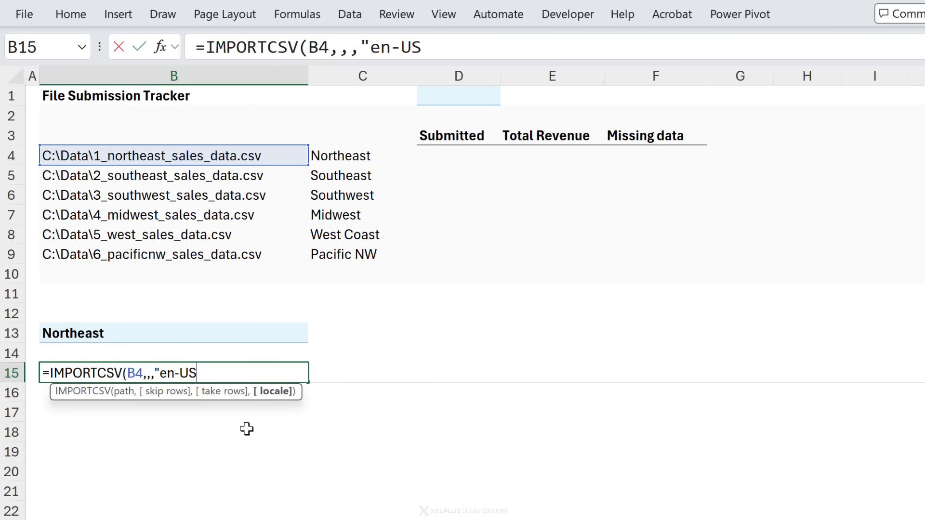
text("))
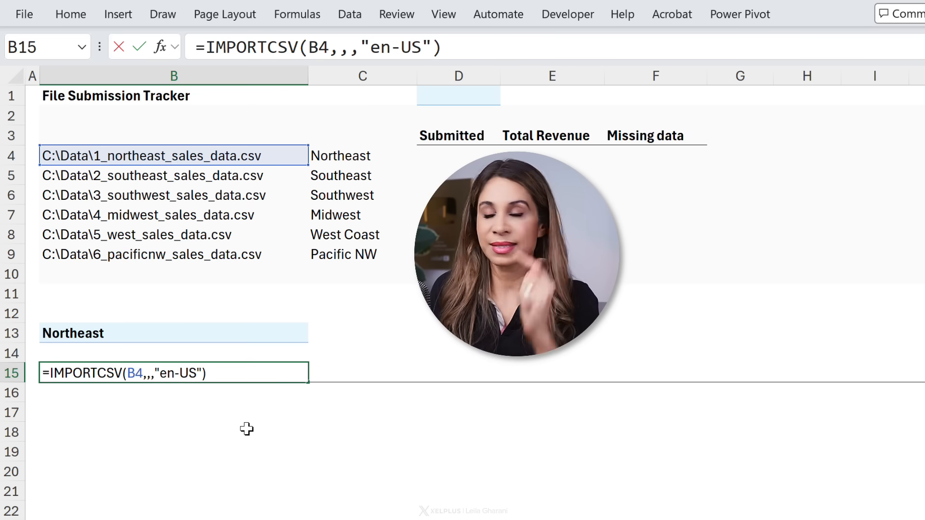
key(Return)
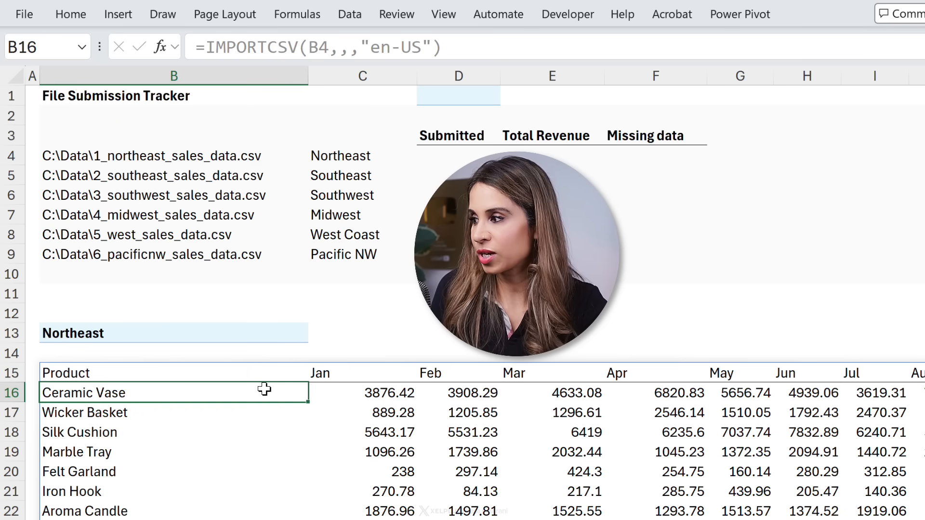
key(Up)
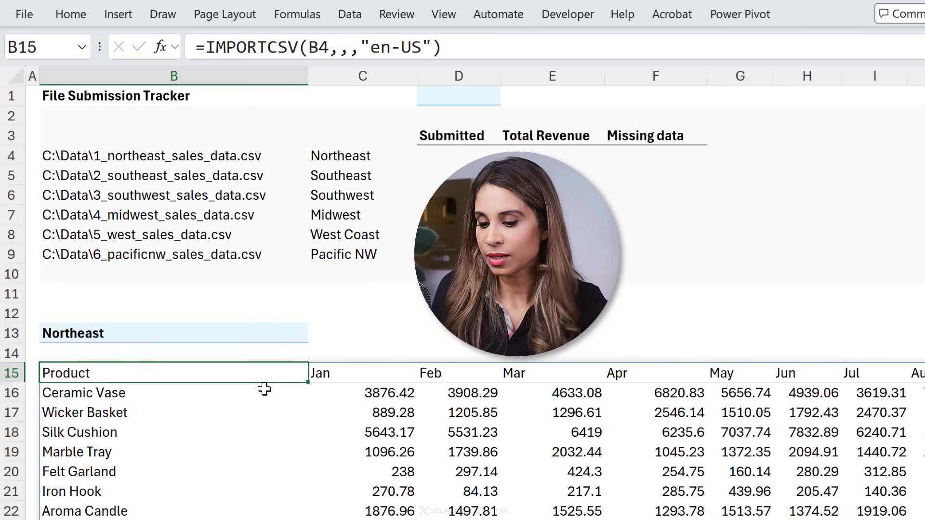
key(ctrl+z)
Start an IMPORTTEXT formula in B15 with B4 as the path, examine its delimiter argument, and cancel the entry
text(=imp)
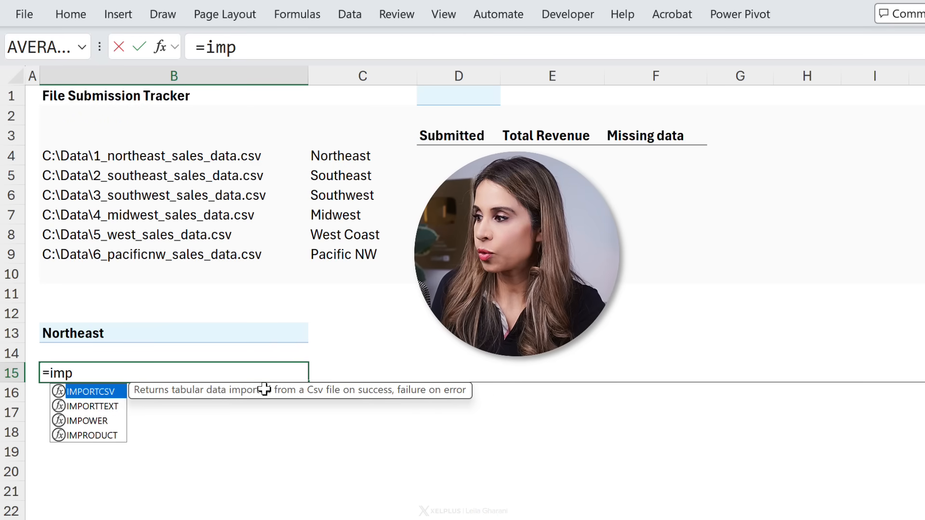
text(orttext)
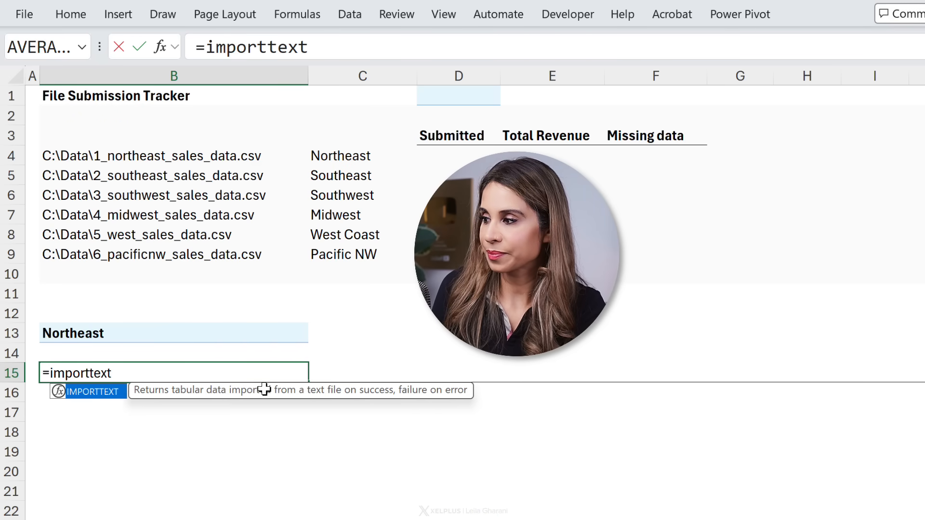
text(()
click(191, 159)
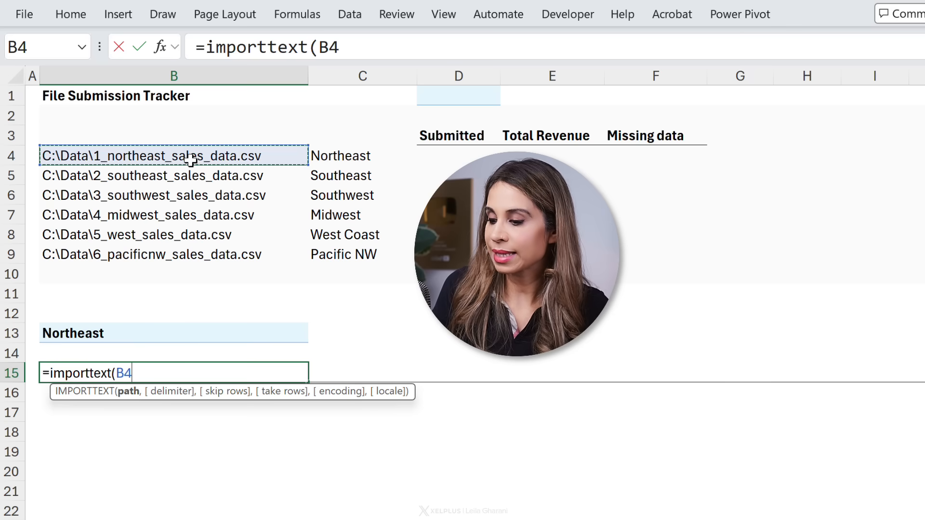
text(,)
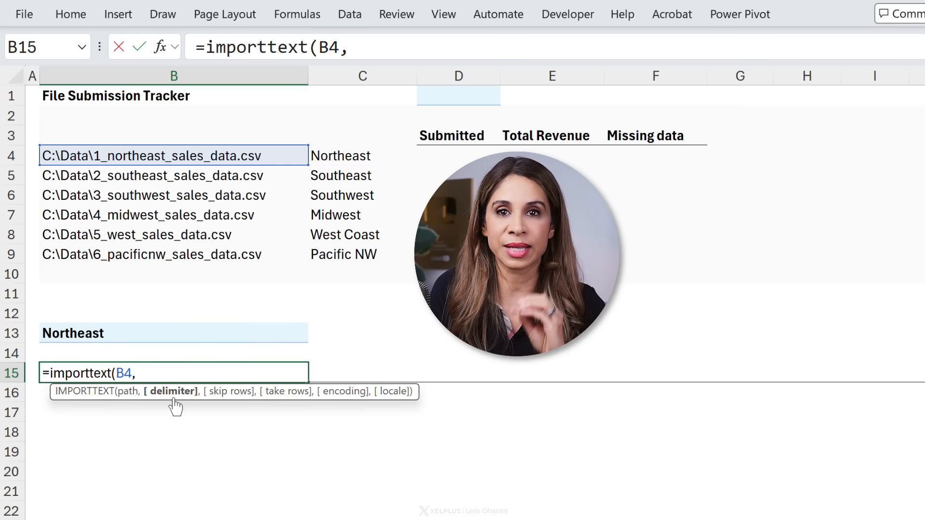
key(Escape)
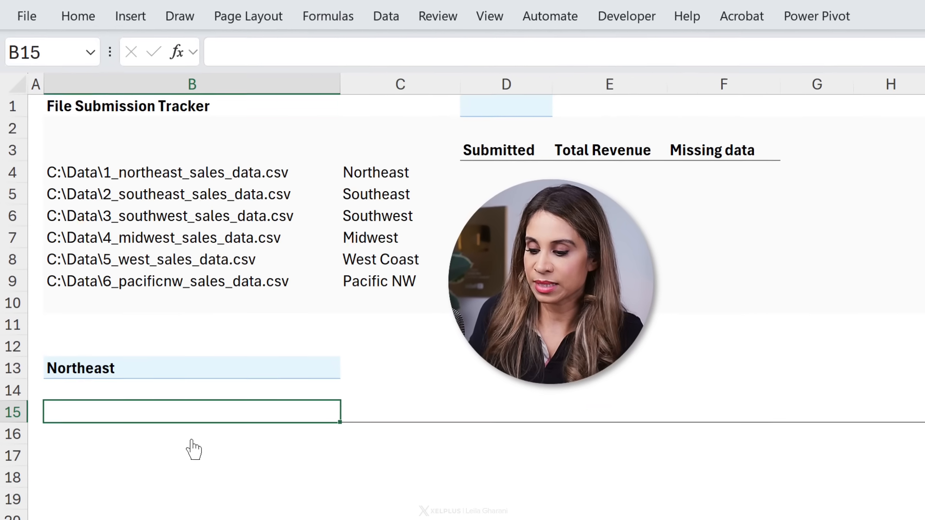
Undo the clearing of B15 to restore its region-based IMPORTCSV formula
key(ctrl+z)
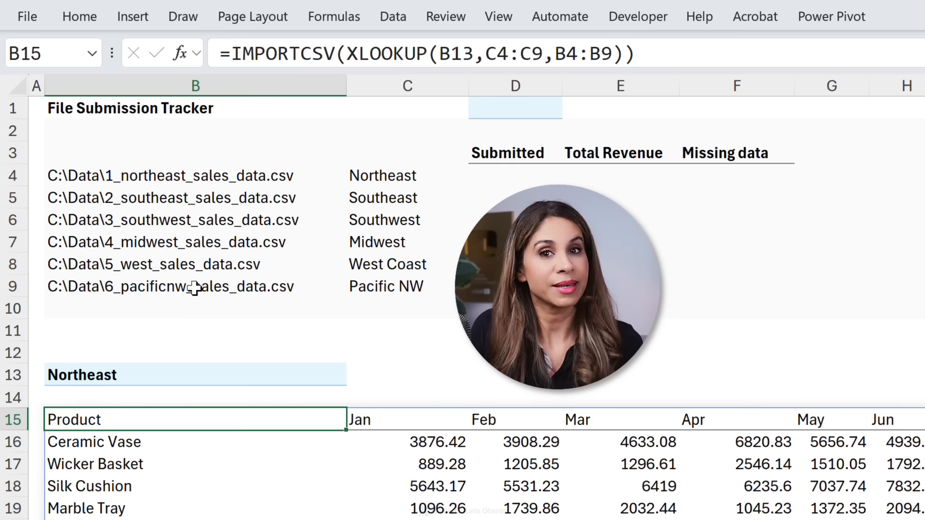
Apply the custom number format ;;;🔗 to the file paths in B4:B9 so each cell displays only a link icon
click(187, 184)
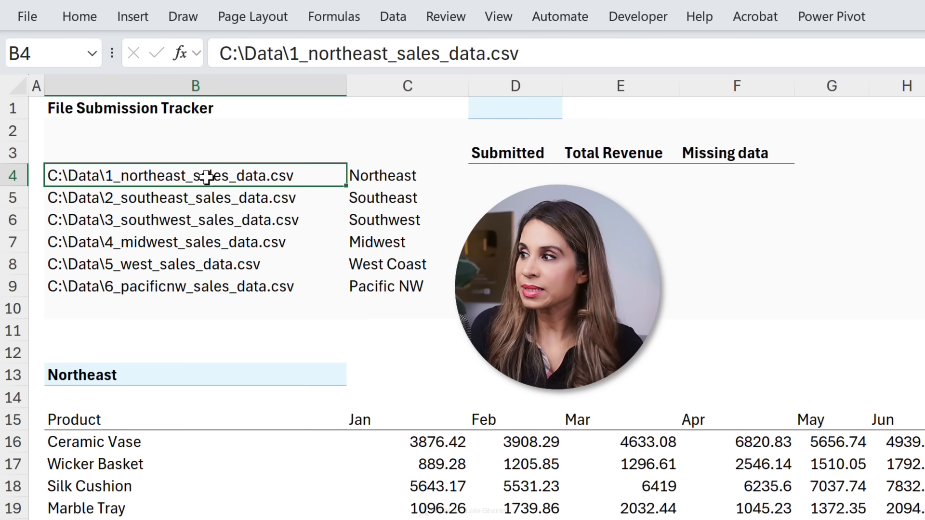
drag(204, 180, 202, 286)
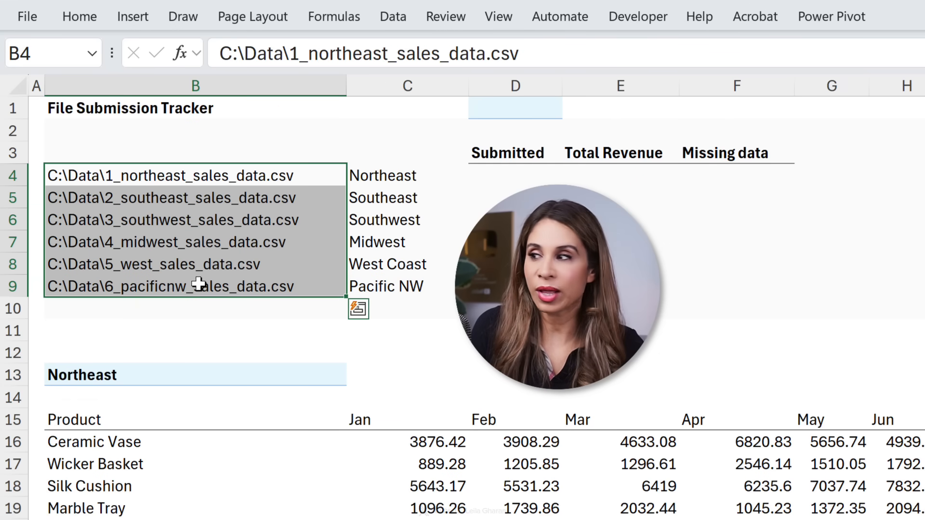
click(241, 175)
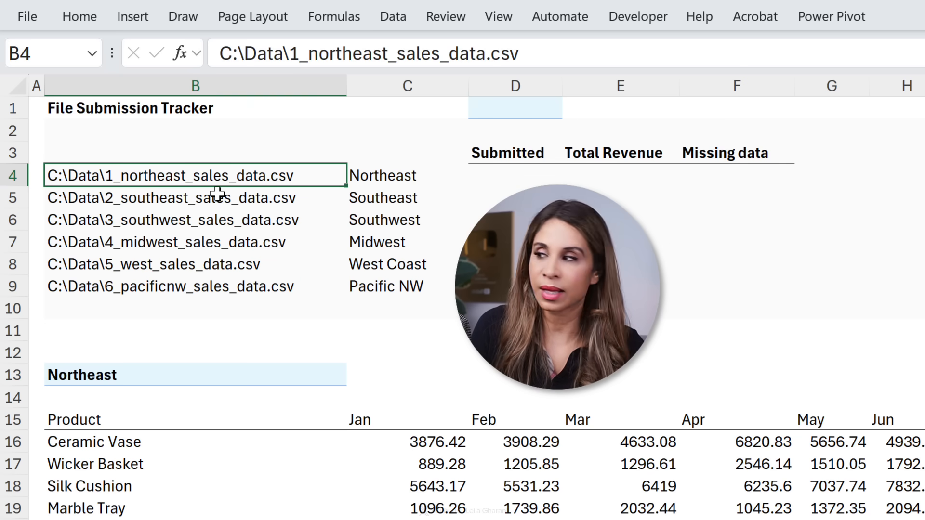
drag(219, 175, 230, 284)
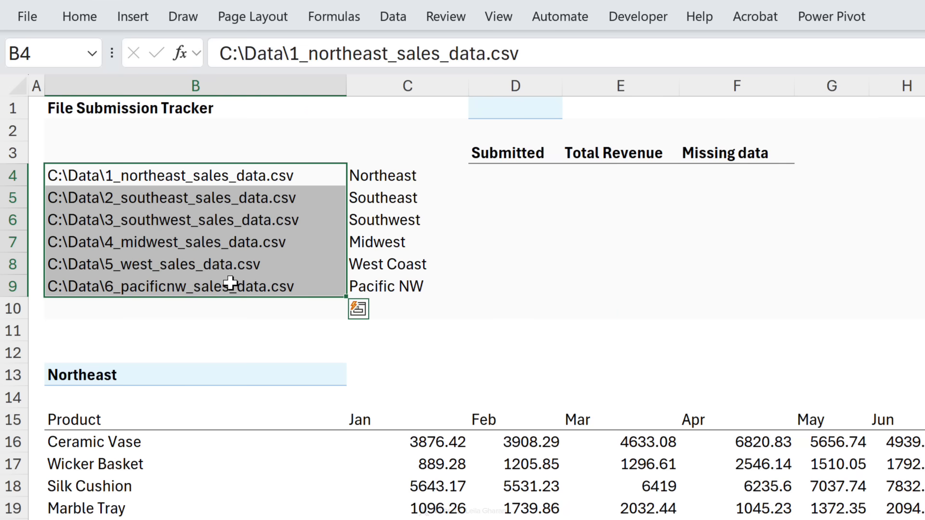
key(ctrl+1)
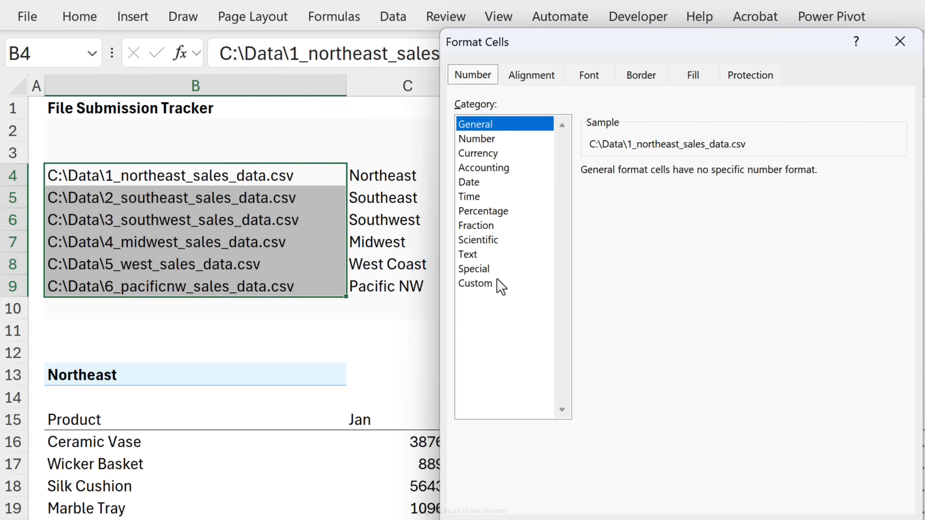
click(497, 281)
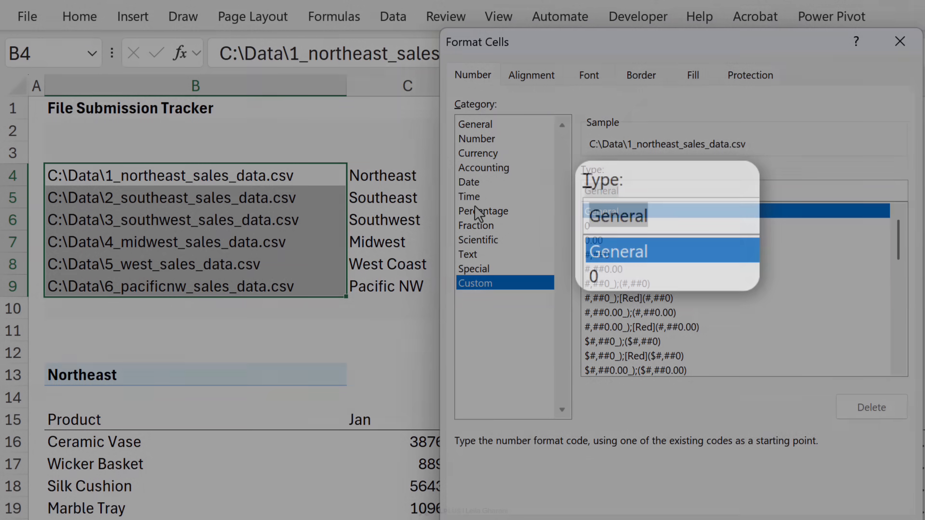
text(;;)
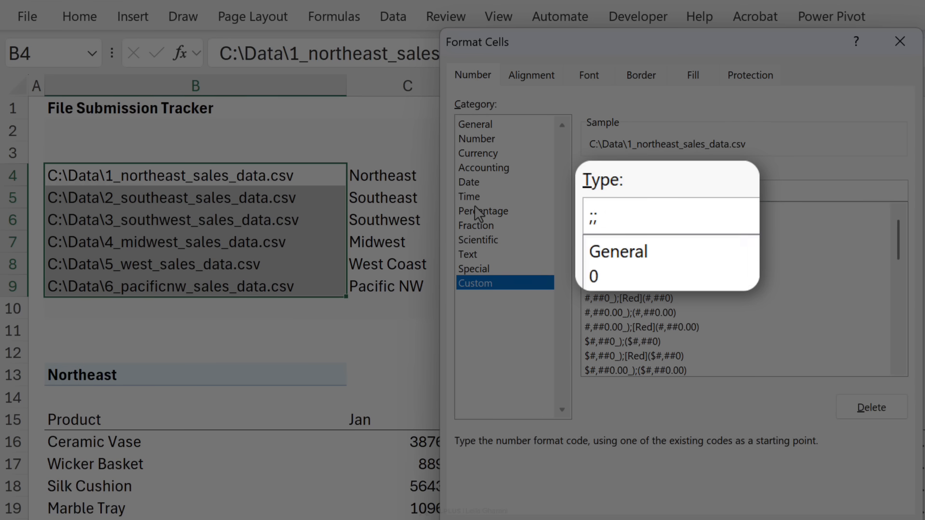
text(;)
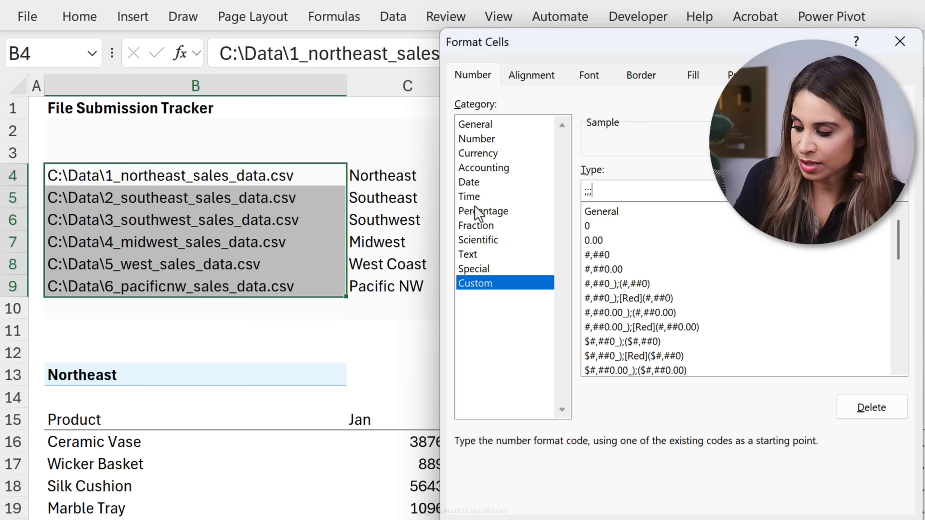
key(super+period)
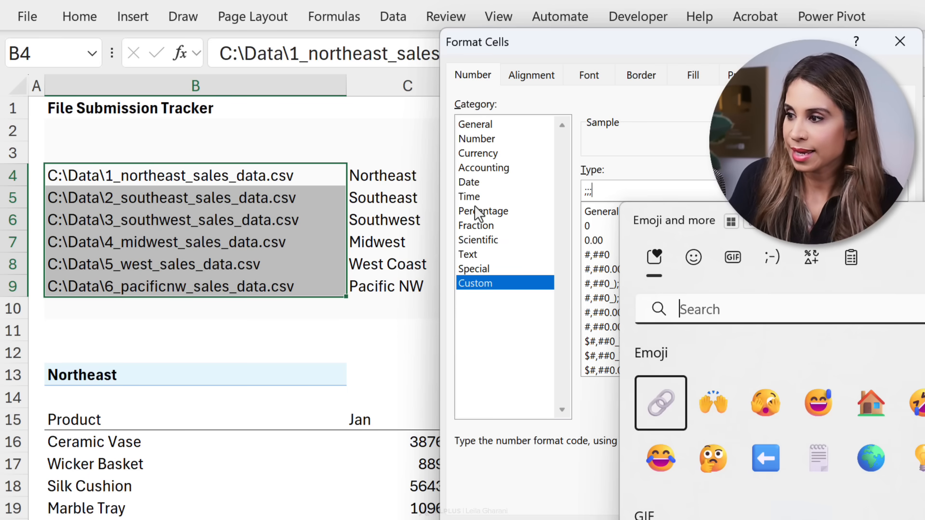
click(661, 403)
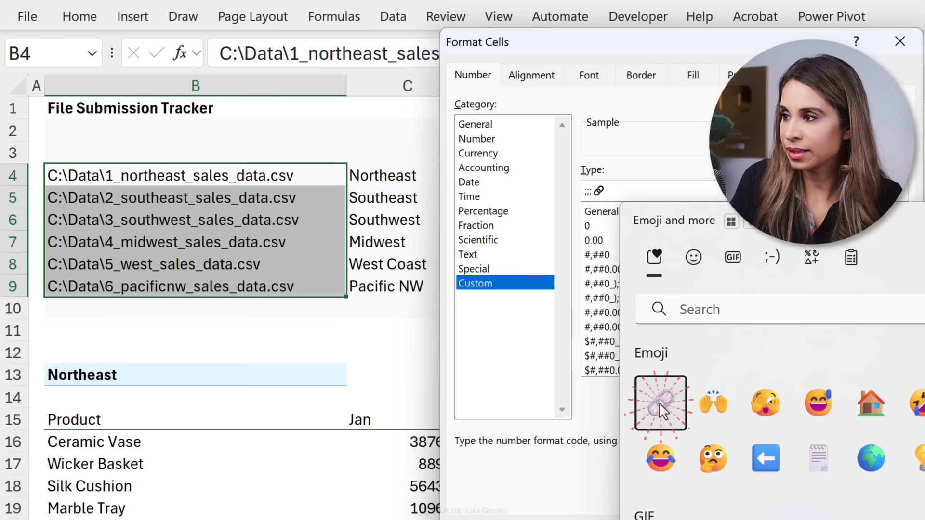
click(618, 194)
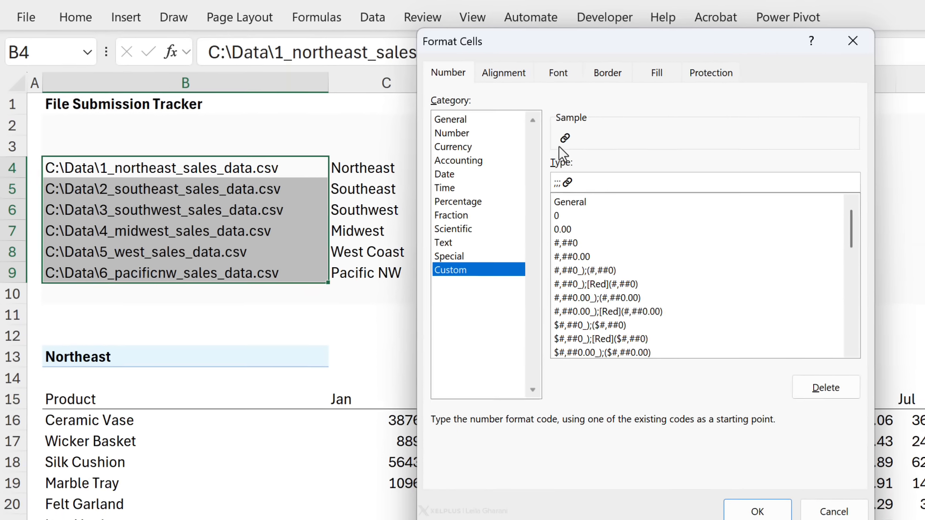
click(758, 512)
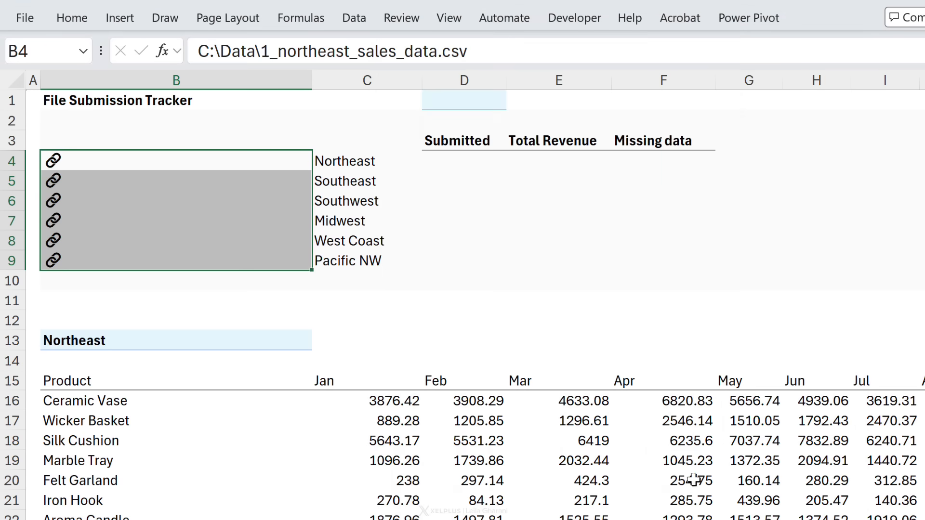
Right-align the link icons in B4:B9, reduce their font size to 10, and color them dark gray
click(85, 24)
click(305, 69)
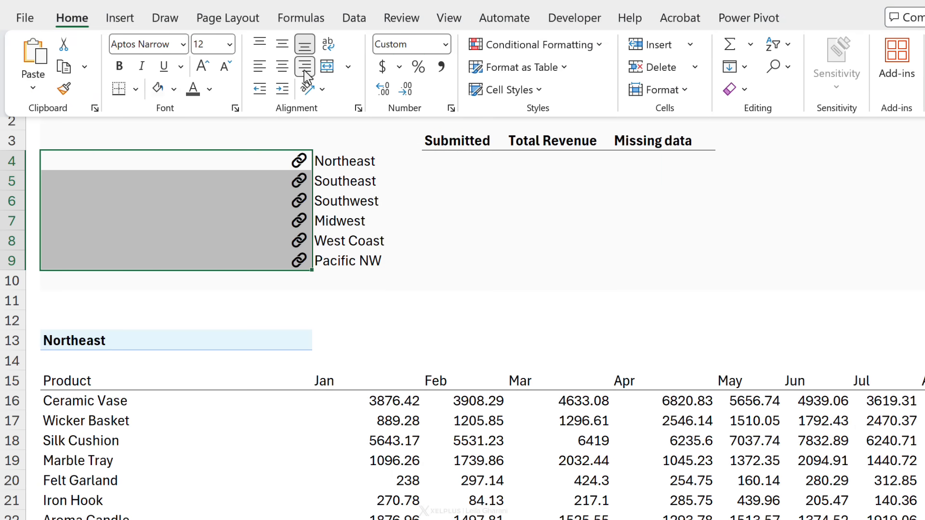
click(226, 66)
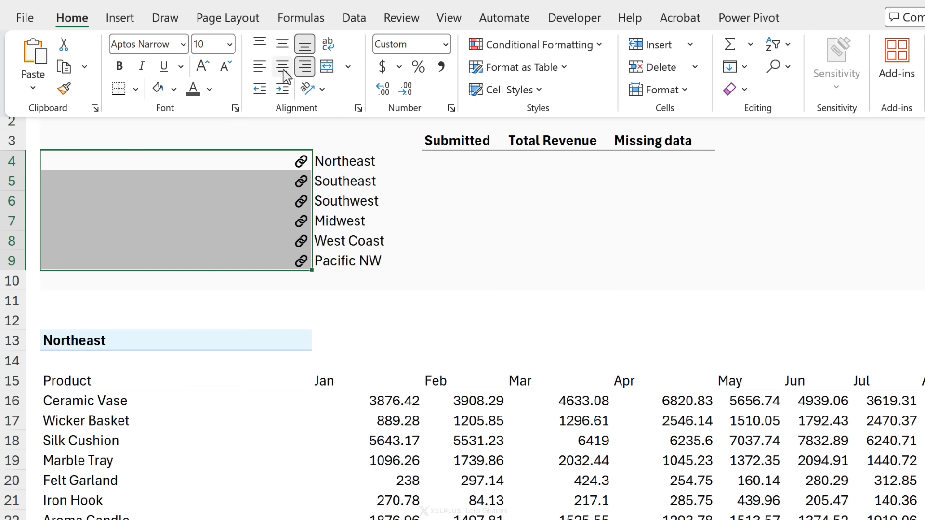
click(210, 90)
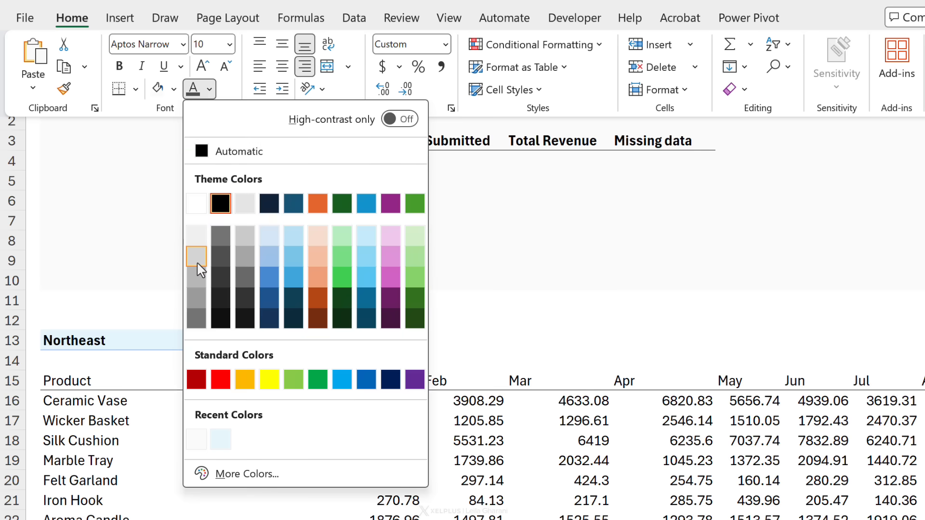
click(197, 319)
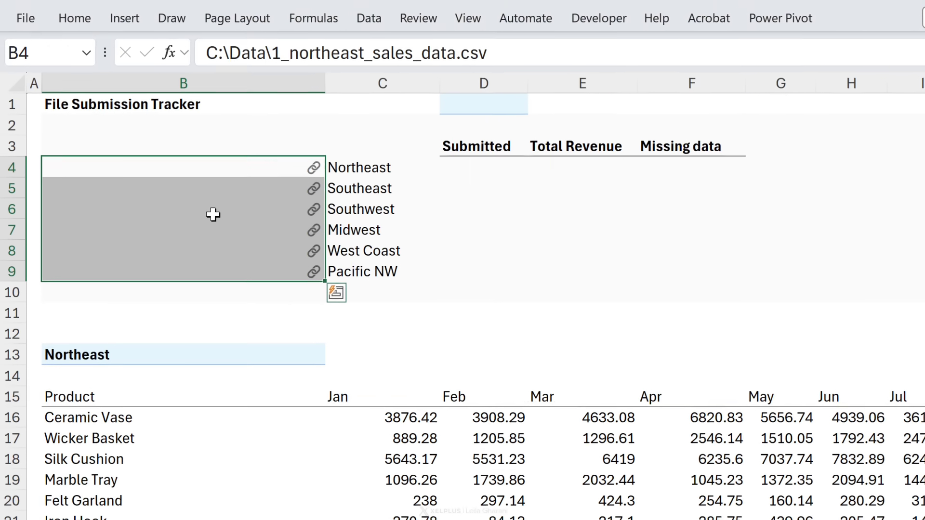
click(196, 198)
click(233, 182)
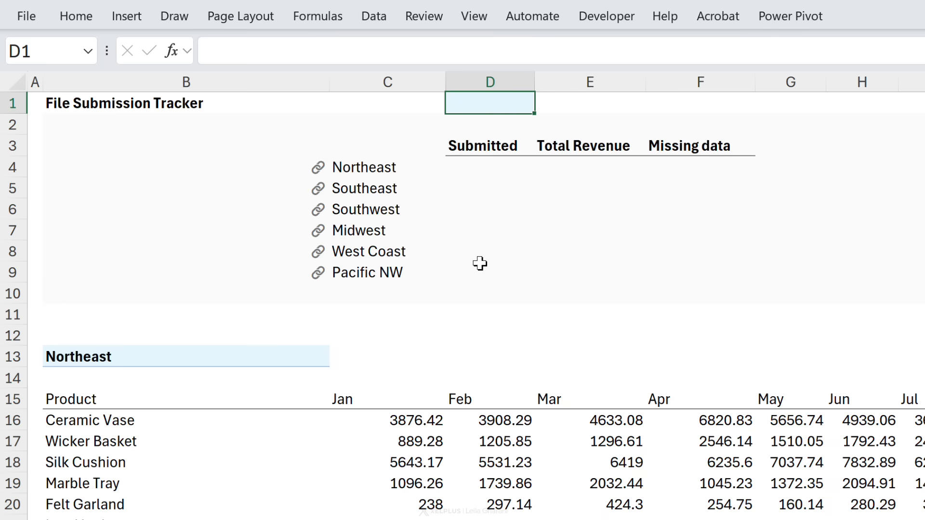
Add a list validation dropdown to D1 with source =$S$2:$S$13 and select Jul
click(371, 19)
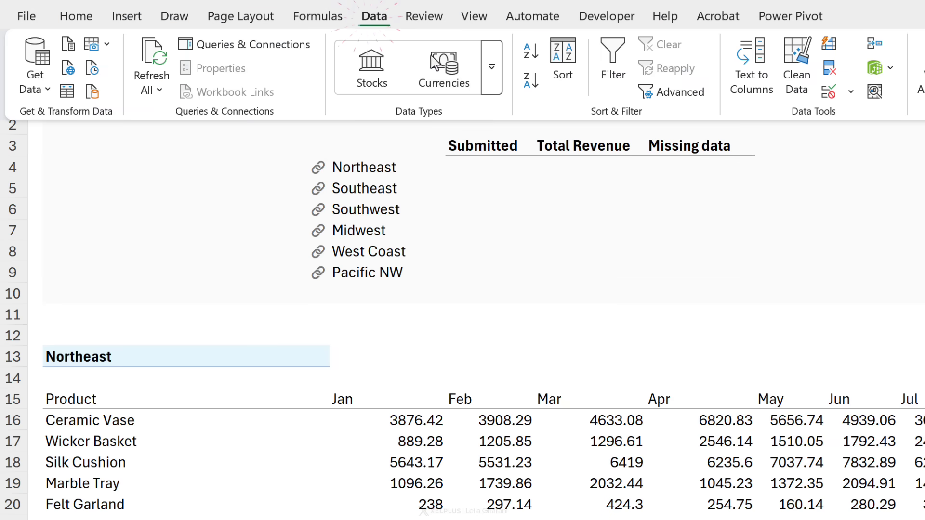
click(829, 91)
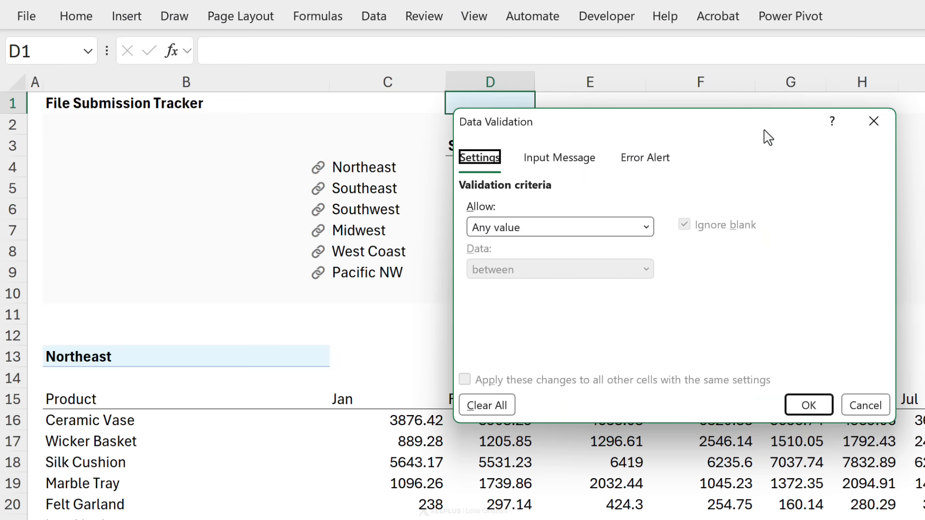
click(653, 226)
click(522, 301)
click(534, 309)
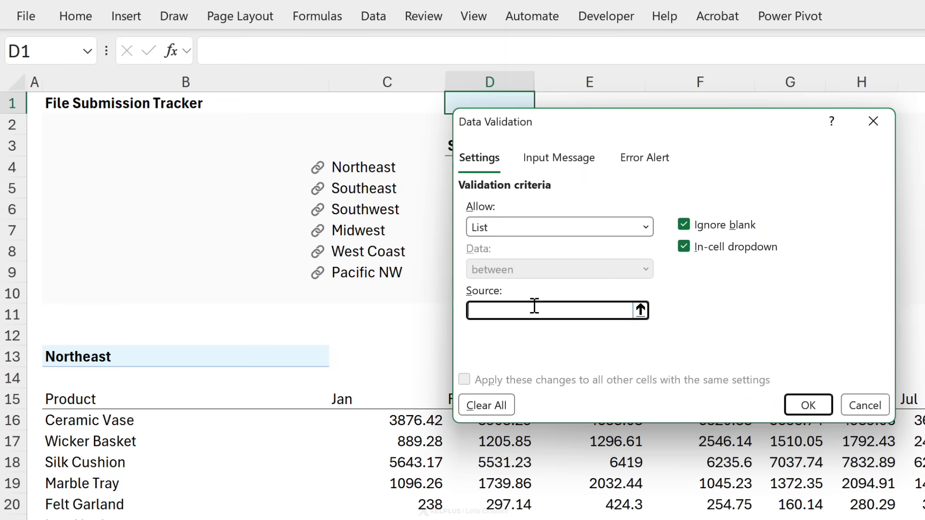
scroll(790, 146, right, 4)
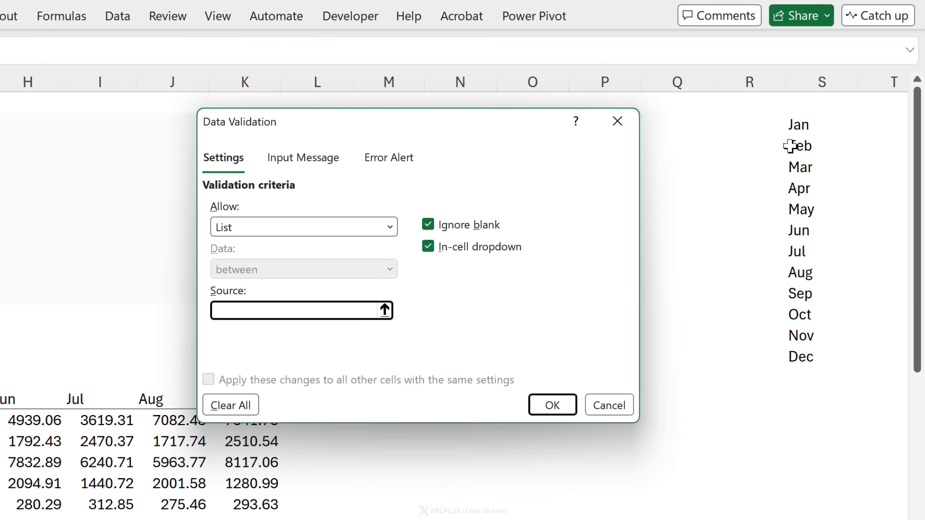
drag(796, 126, 815, 358)
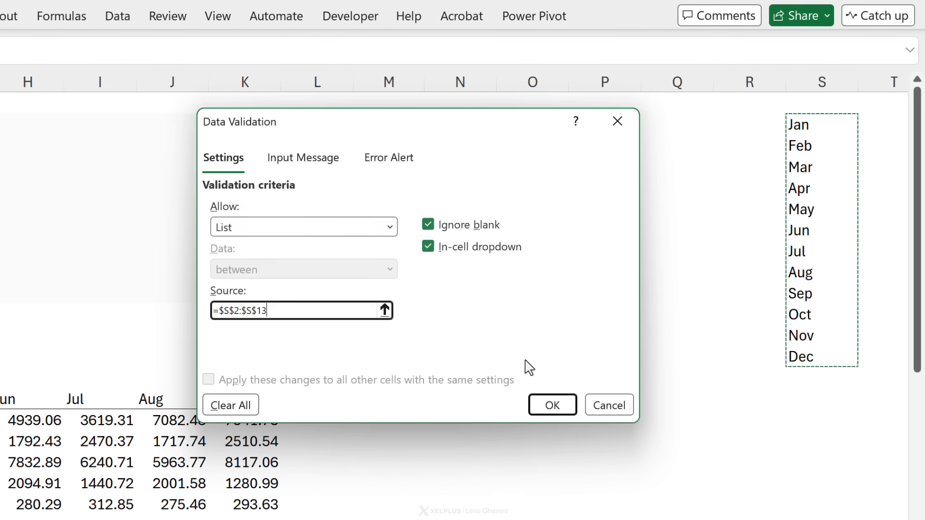
click(559, 410)
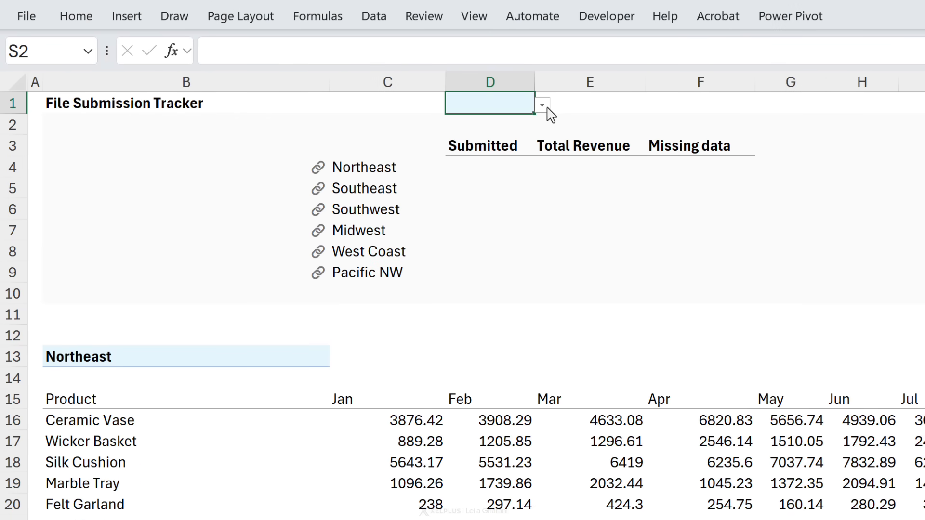
click(547, 108)
click(480, 216)
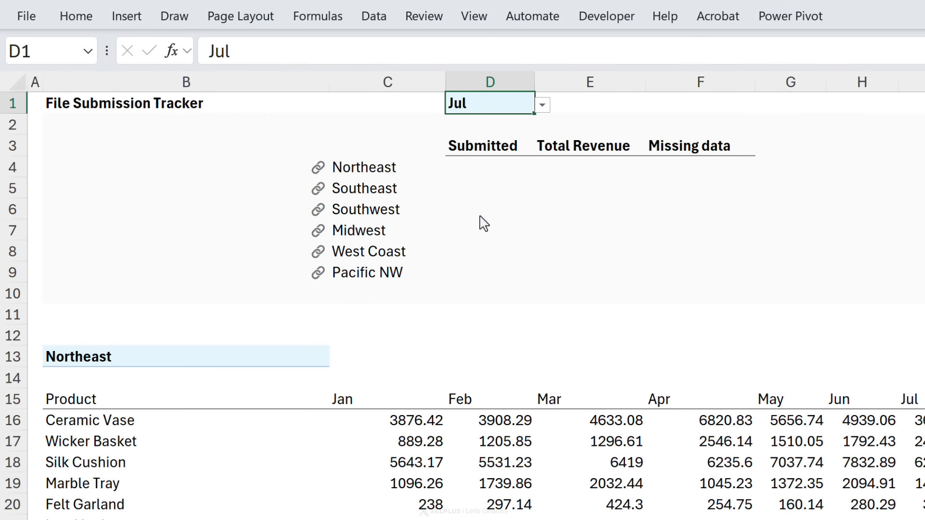
Import only the first row of the Northeast file in D4 with =IMPORTCSV(B4,,1)
click(475, 170)
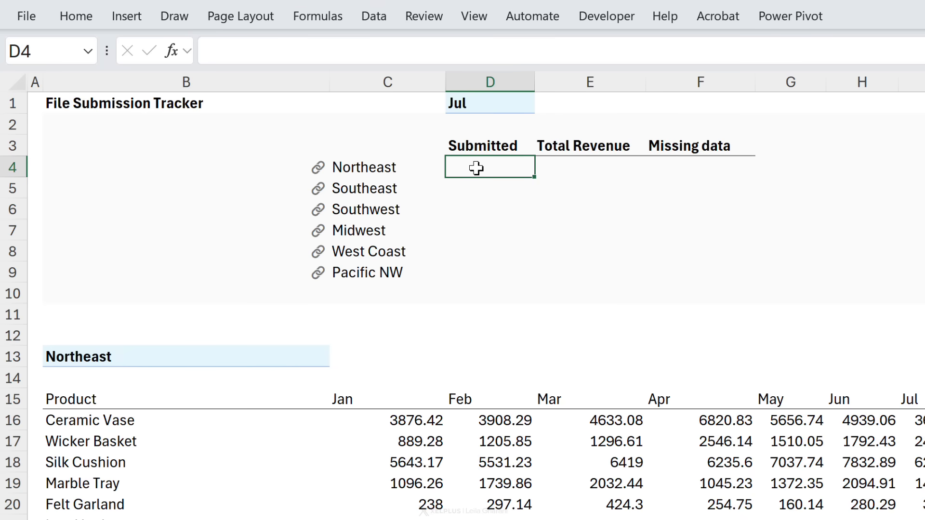
click(370, 166)
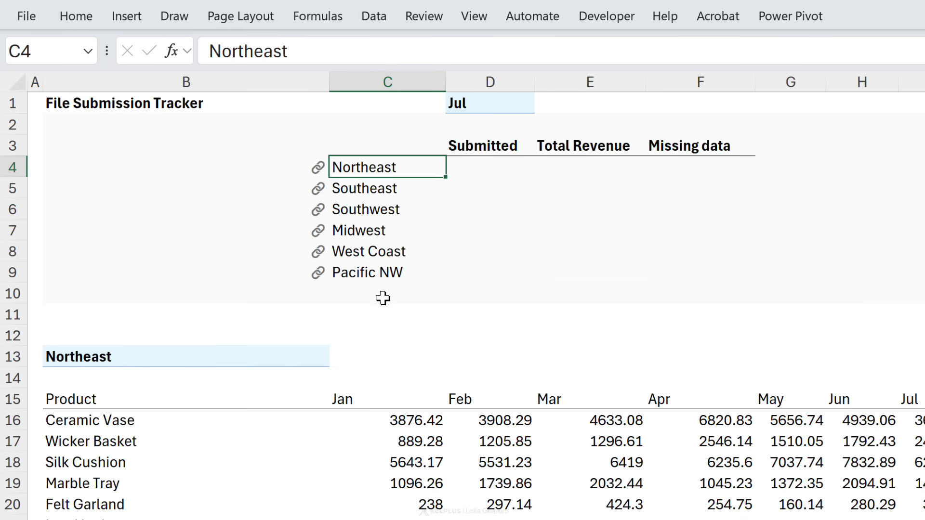
click(478, 153)
click(473, 167)
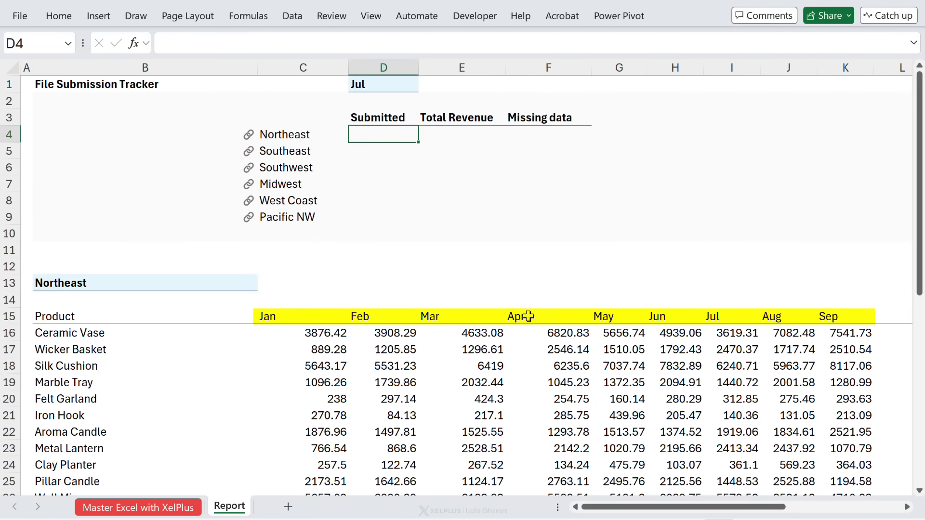
text(=)
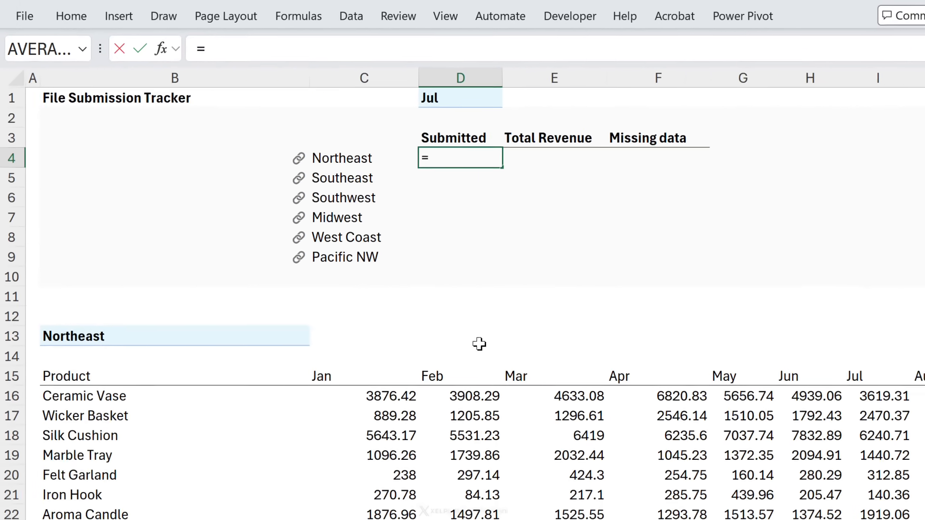
text(impor)
key(Tab)
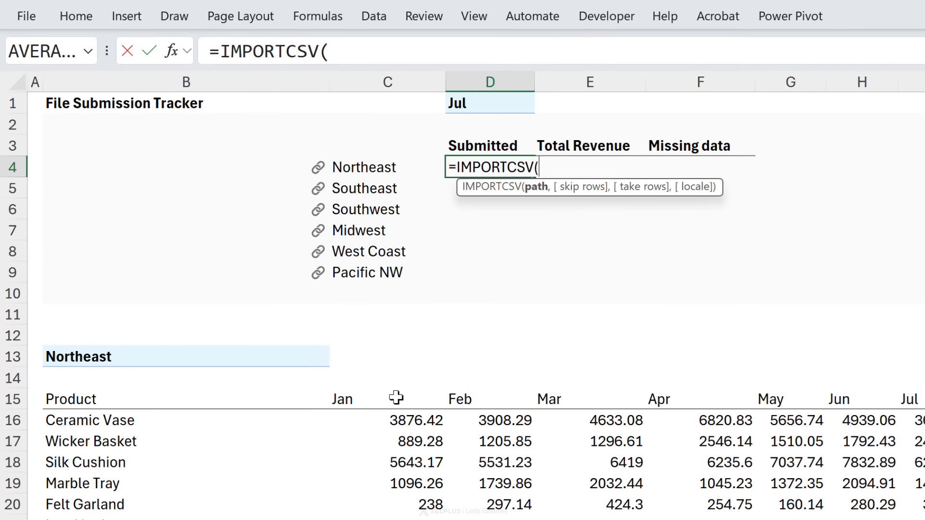
click(295, 166)
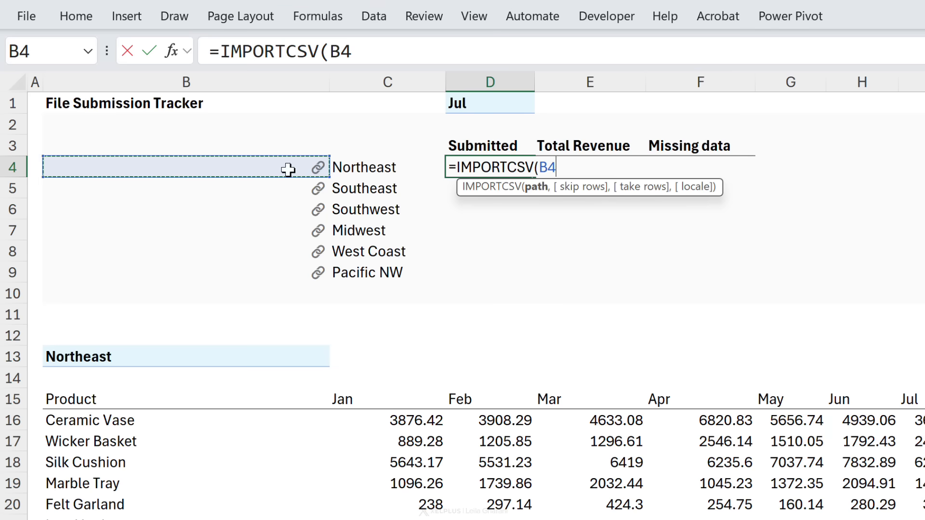
text(,)
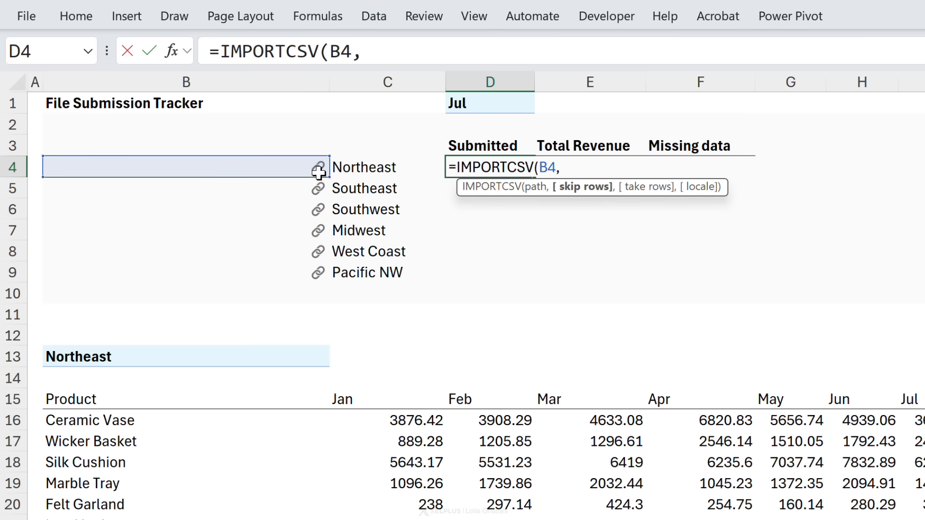
text(,)
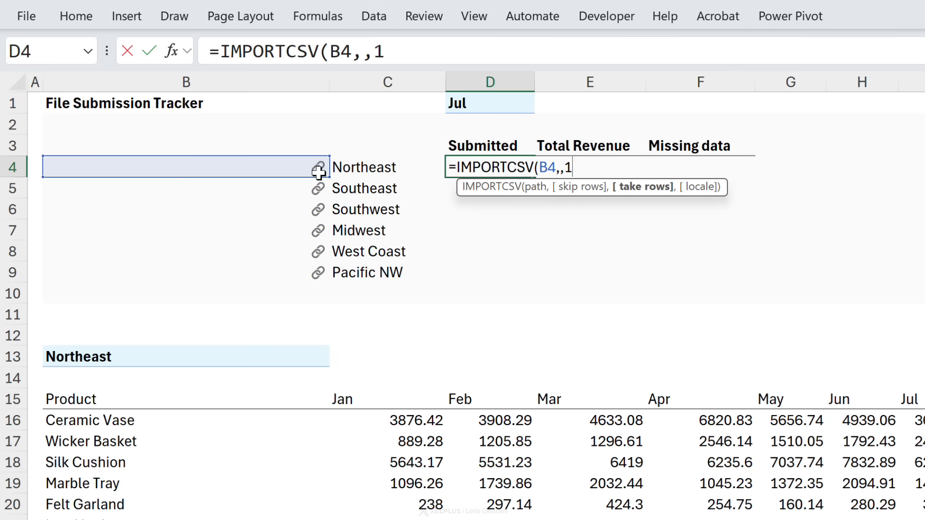
text(1)
key(Return)
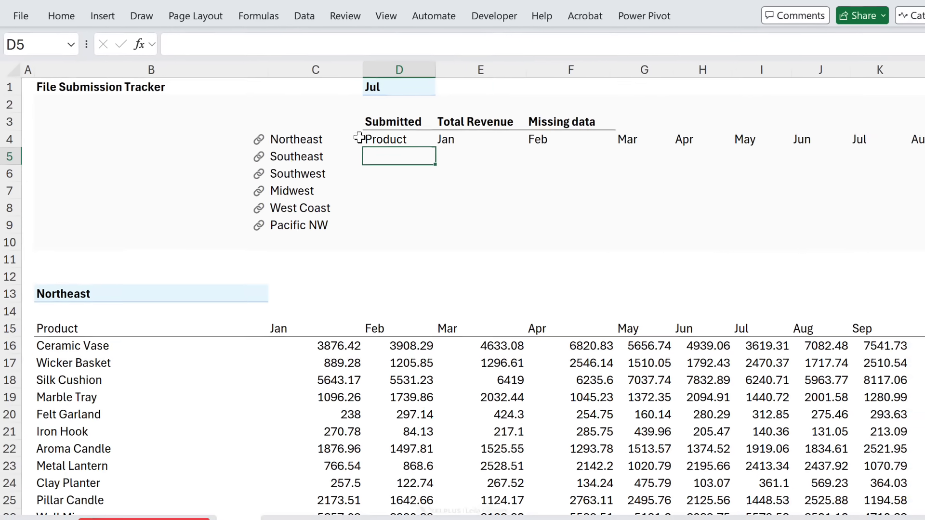
click(384, 140)
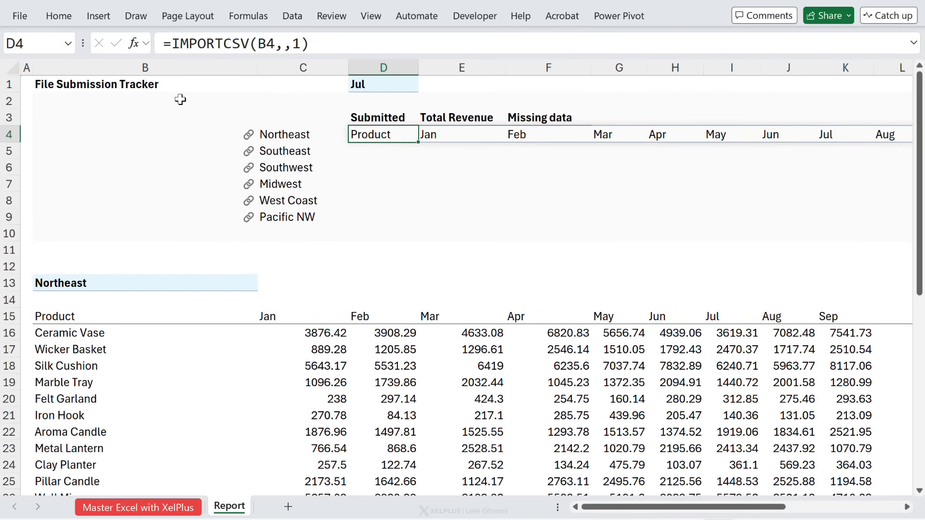
Wrap the D4 import in XMATCH to find the selected month's position in the header row: =XMATCH($D$1,IMPORTCSV(B4,,1))
click(172, 43)
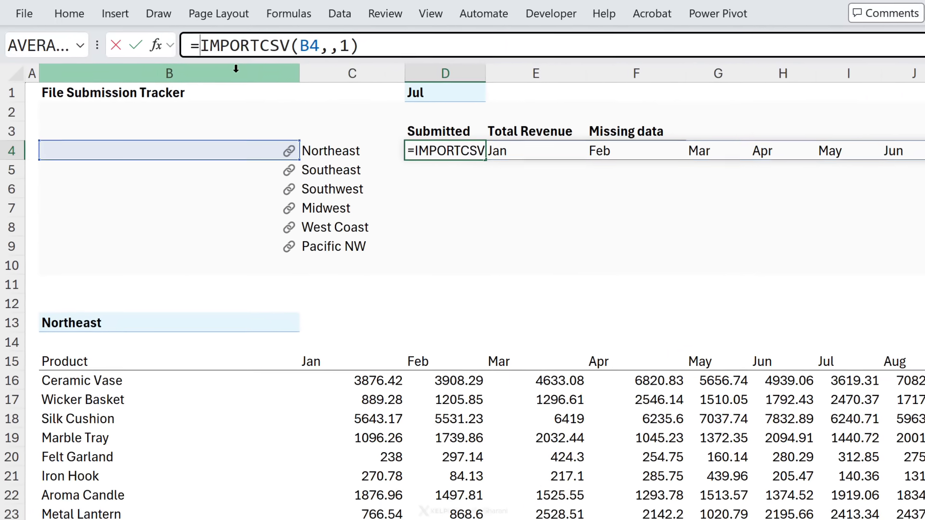
text(xma)
key(Tab)
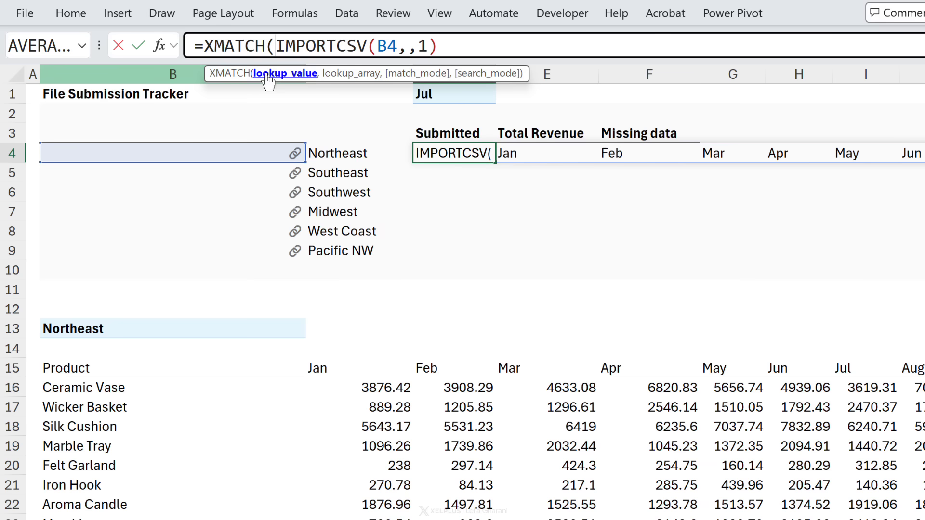
click(435, 96)
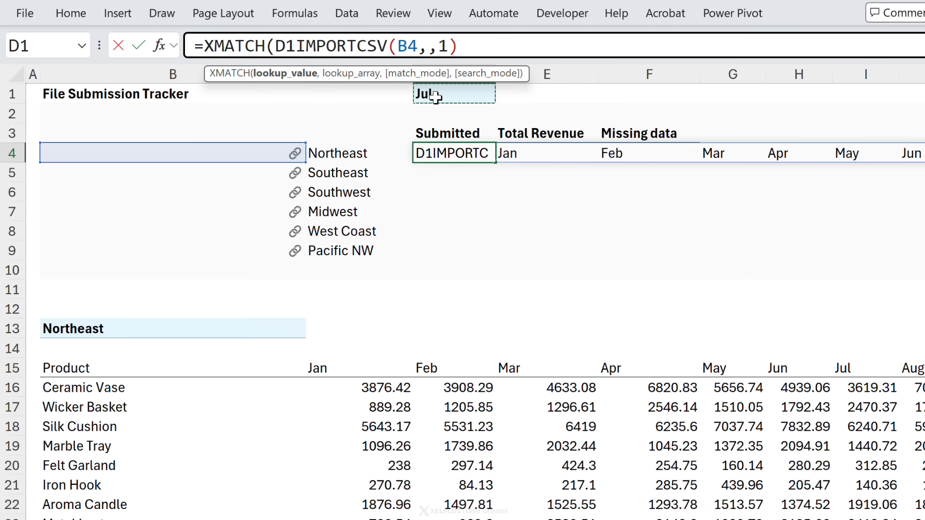
key(F4)
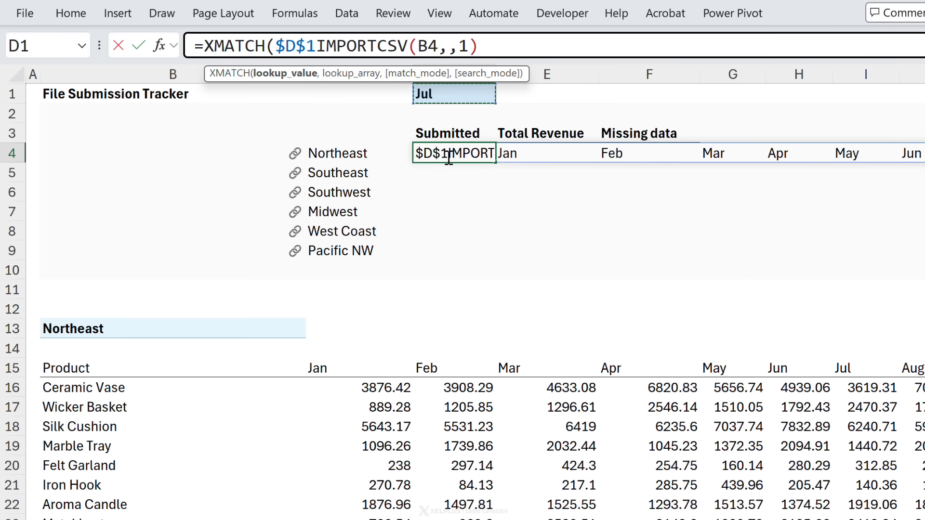
text(,1)
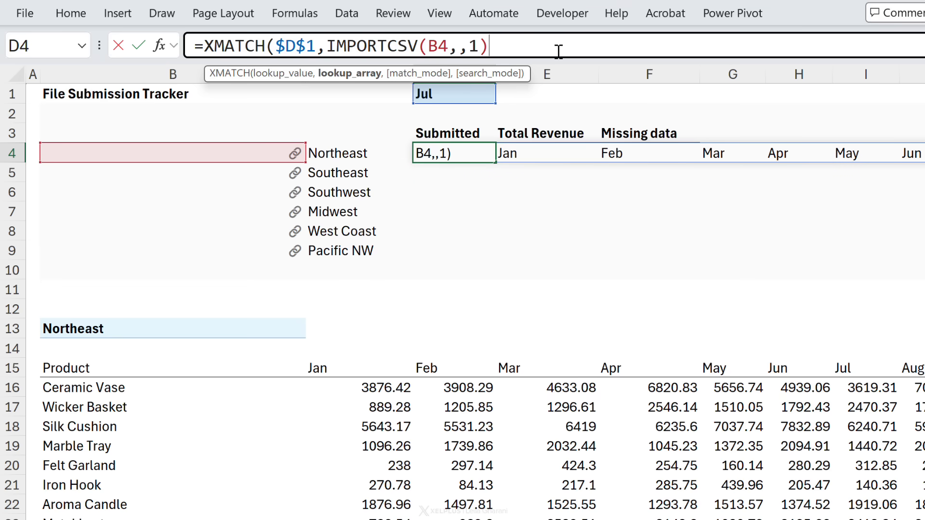
text())
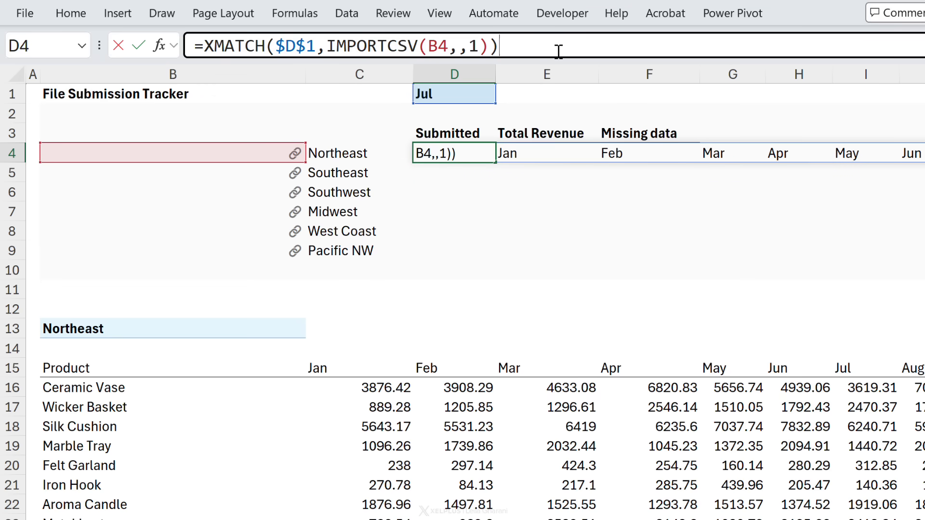
key(Return)
click(451, 152)
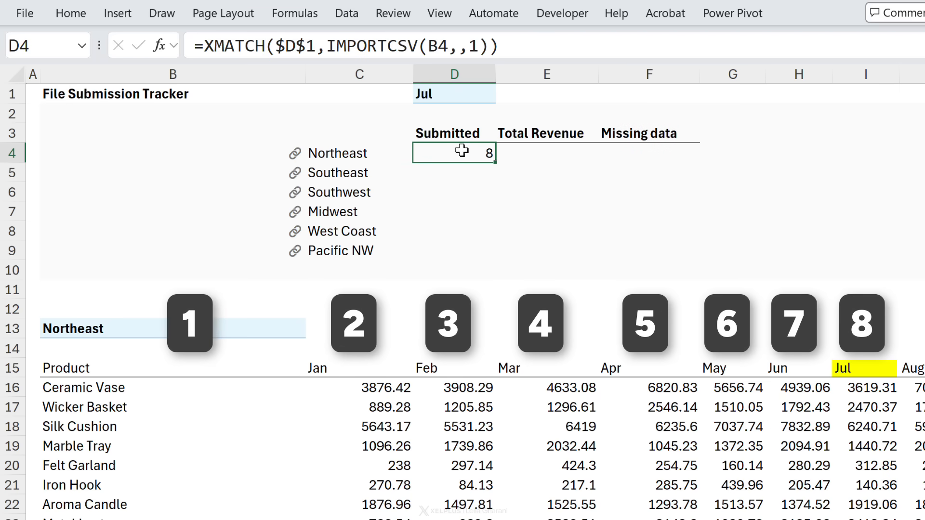
Test the D4 match formula by switching the month in D1 to Mar and then to Oct
click(451, 99)
click(503, 96)
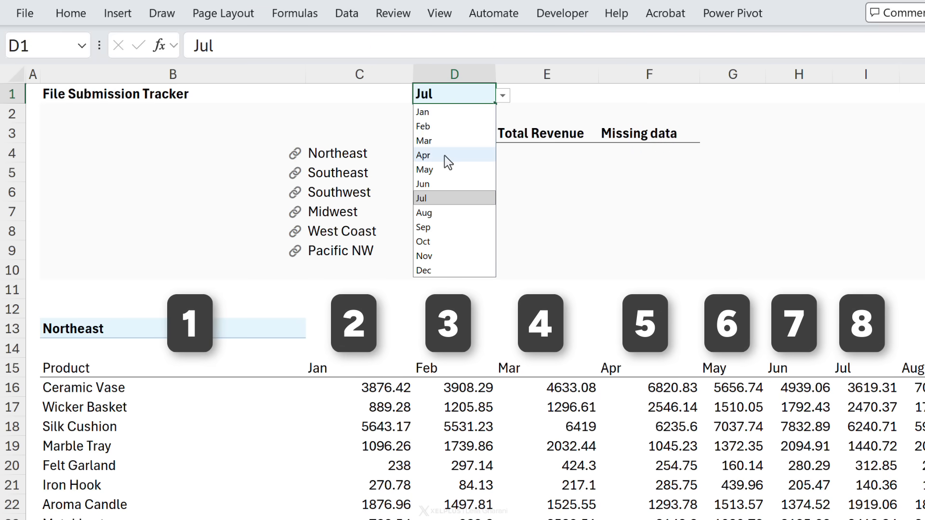
click(443, 142)
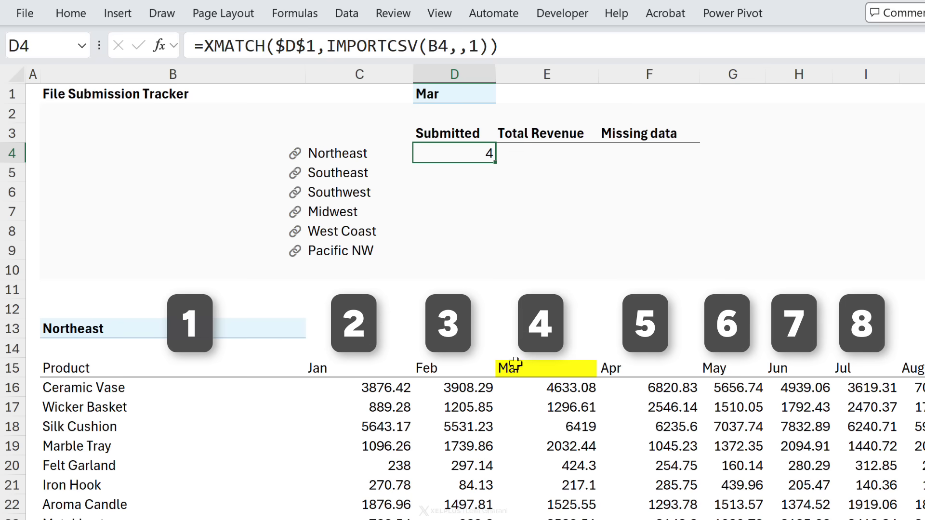
click(474, 94)
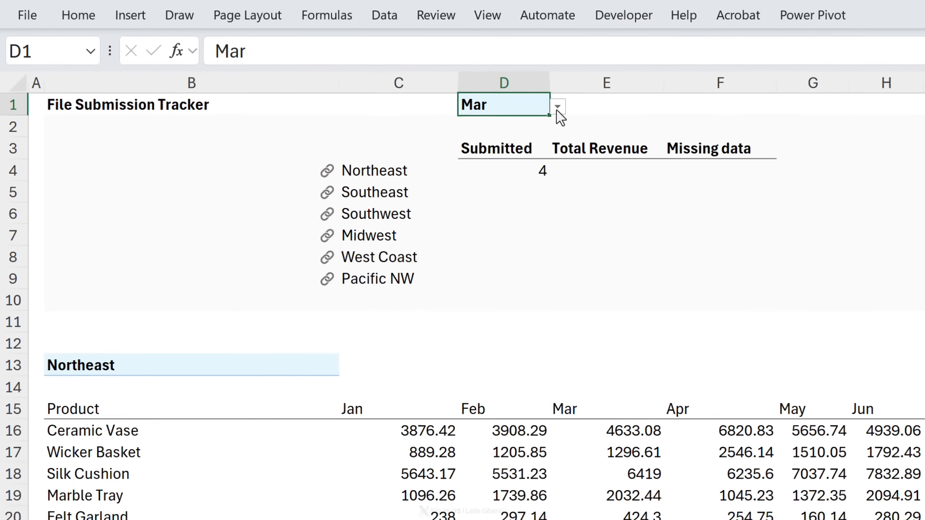
click(506, 95)
click(434, 242)
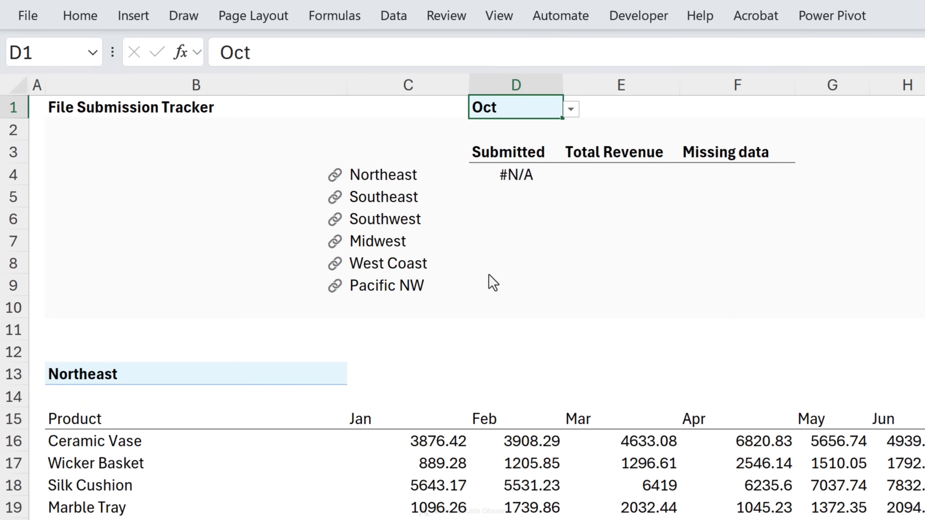
Wrap the XMATCH formula in D4 in an IF function with ISNA as its logical test
click(513, 183)
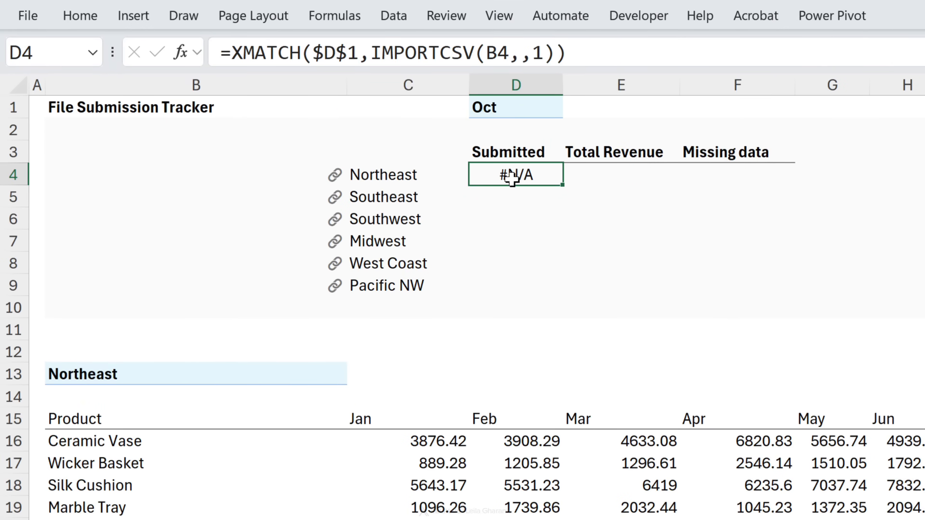
click(231, 53)
text(if)
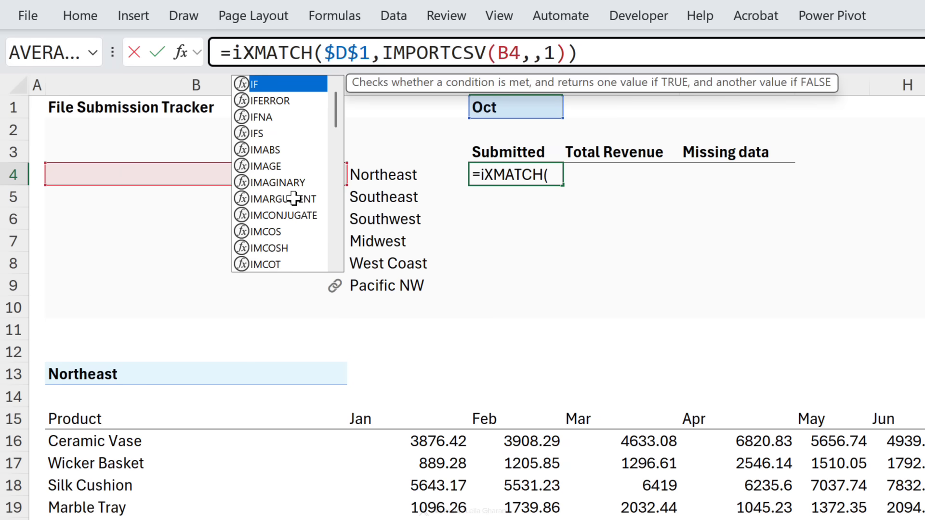
text(()
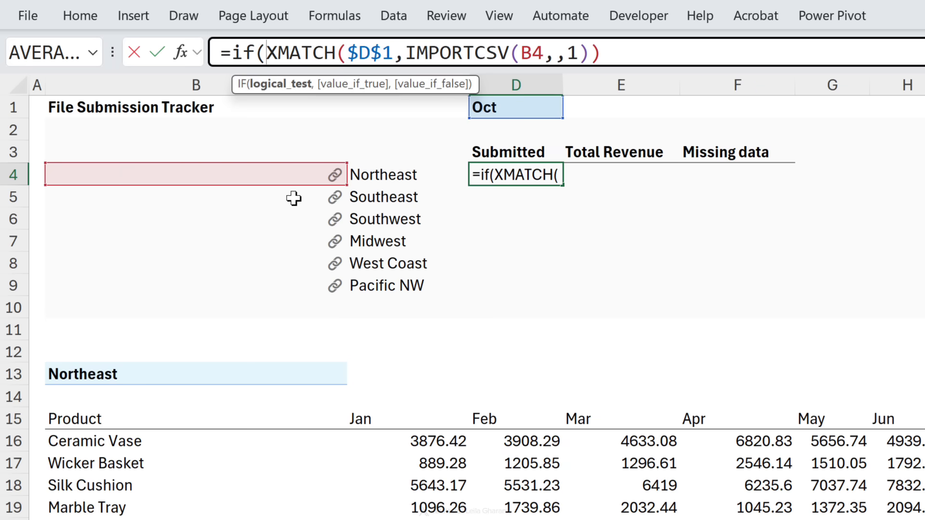
text(isna)
key(Tab)
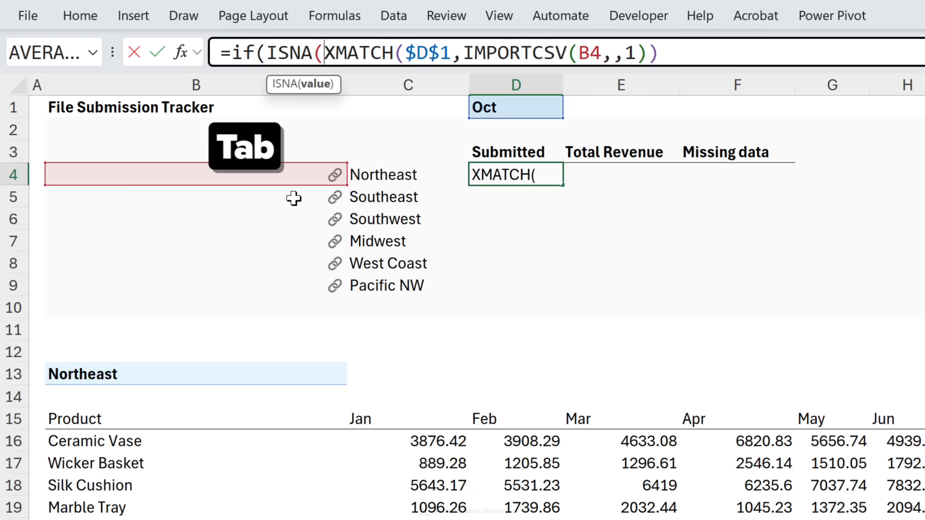
click(316, 84)
click(719, 62)
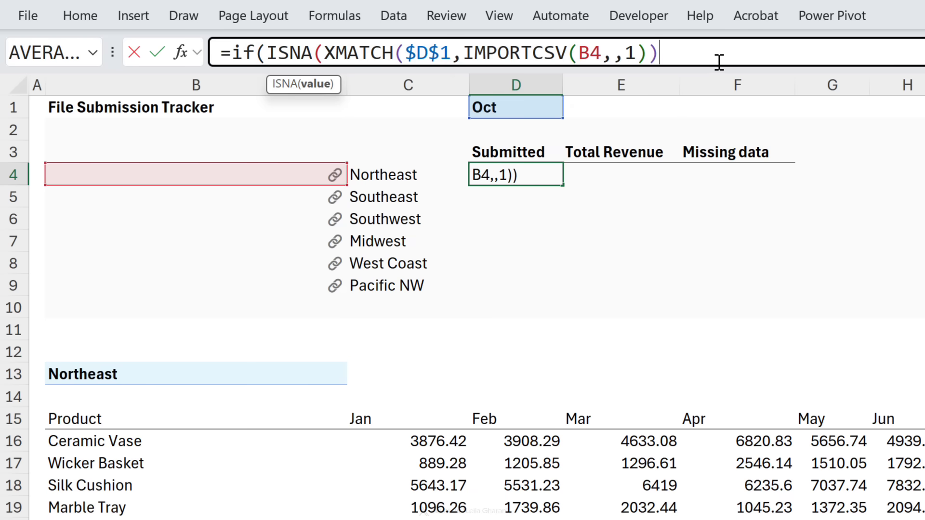
text(),)
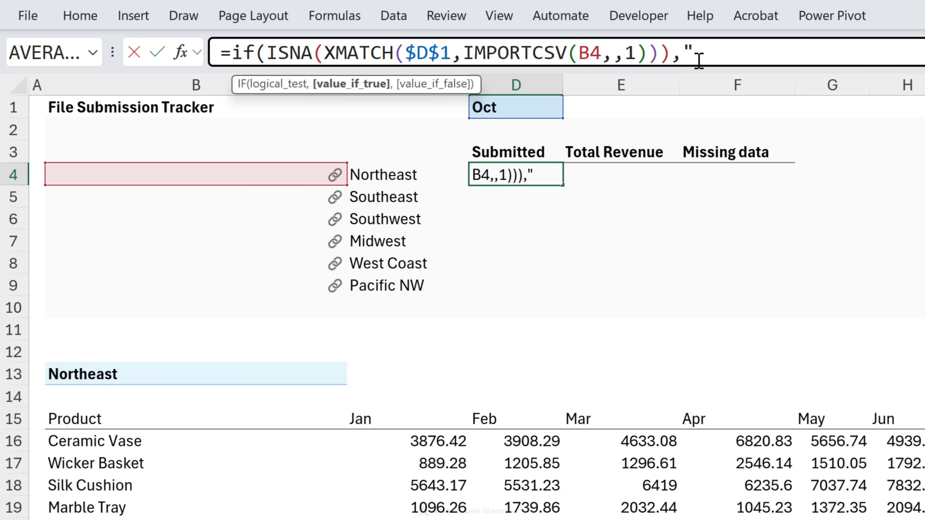
Complete the IF formula in D4 to return "❌" when the month is not found and "✔" otherwise
text(")
key(super+period)
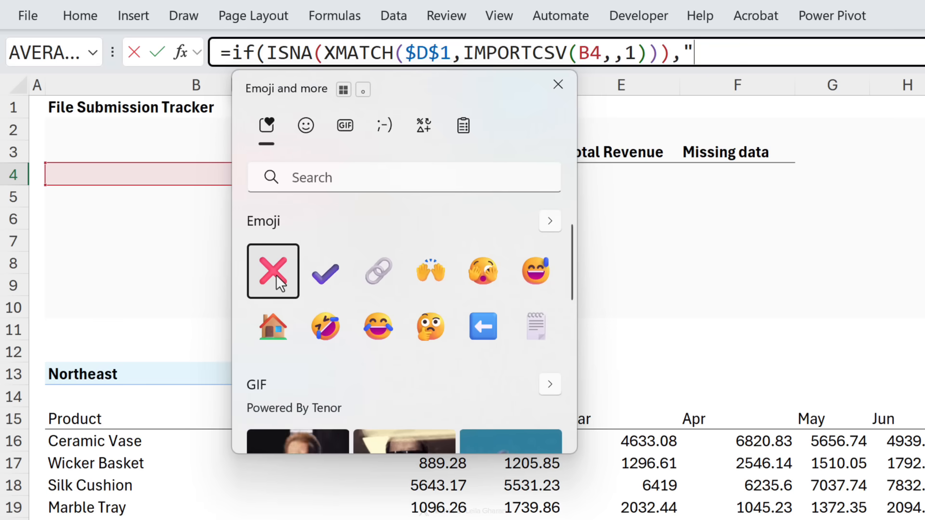
click(278, 283)
text(")
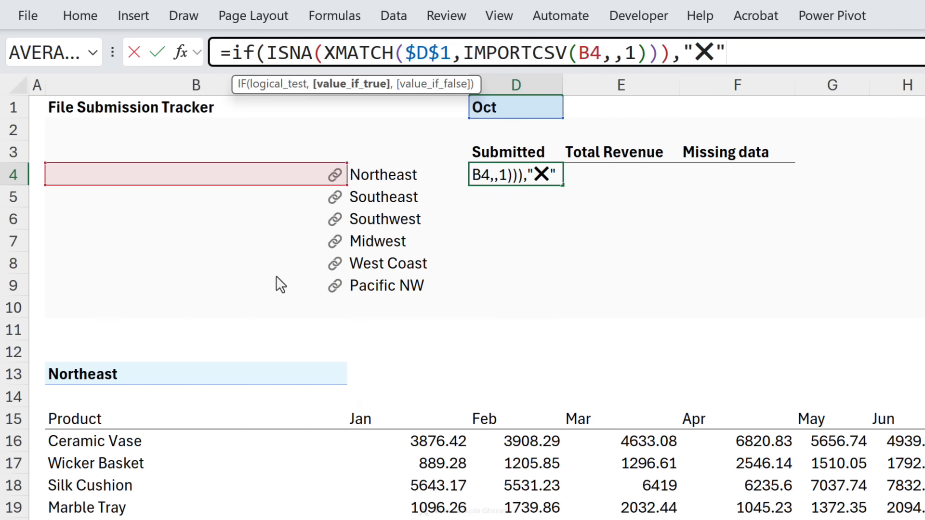
text(,)
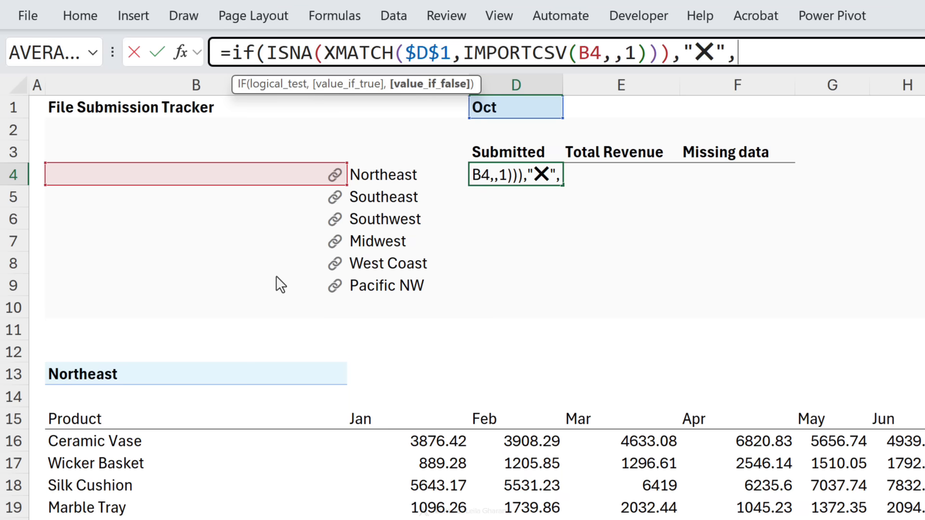
text(")
key(super+period)
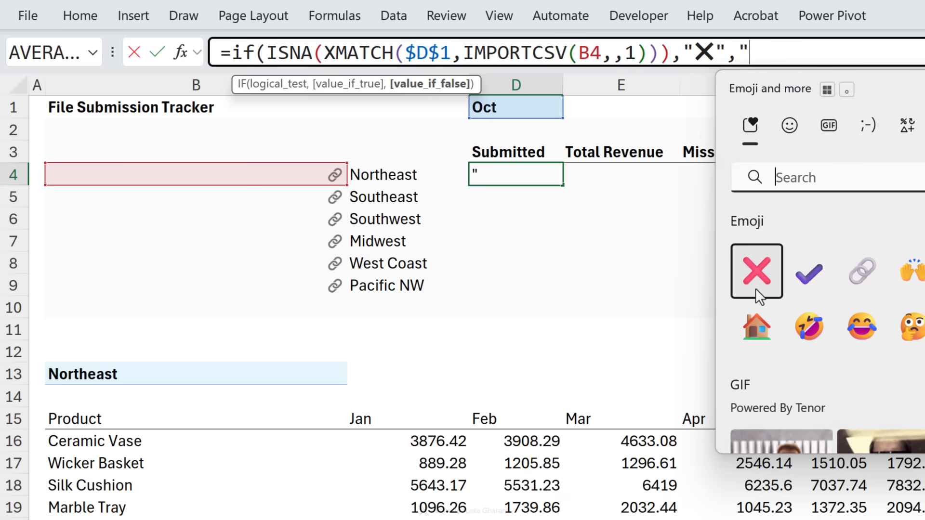
click(803, 275)
text("))
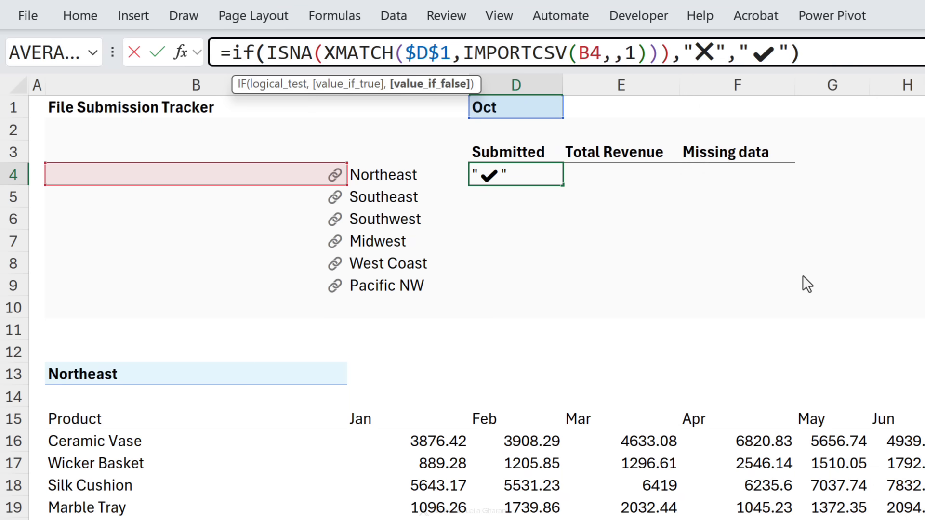
key(Return)
Fill the Submitted formula from D4 down to D9 for all regions
click(555, 179)
double_click(562, 185)
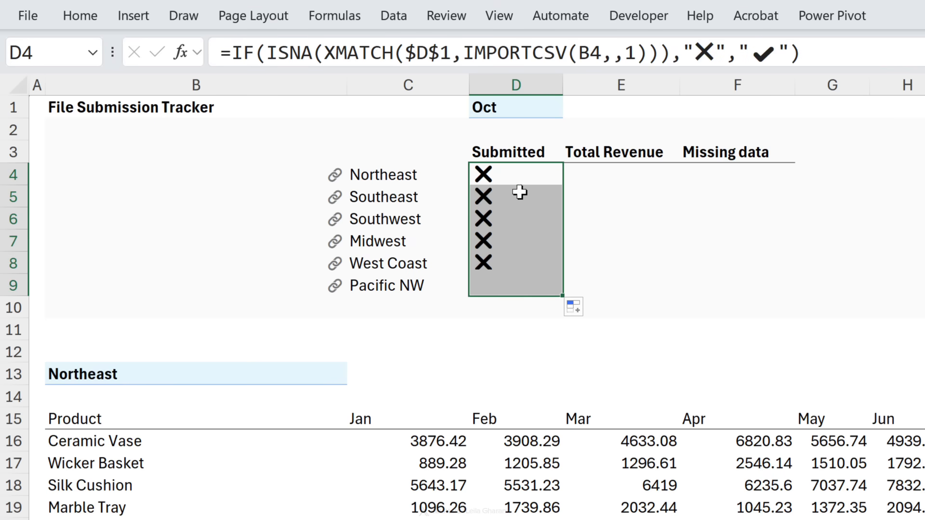
click(512, 290)
click(487, 175)
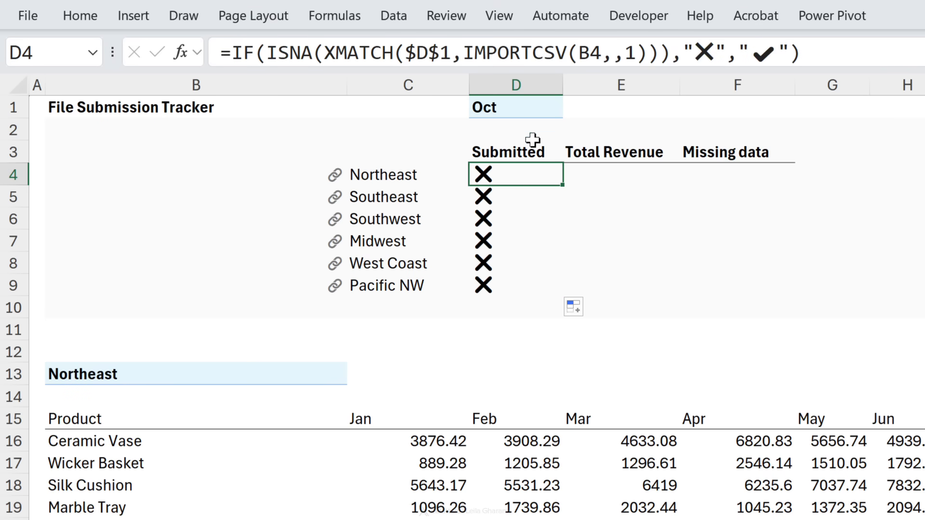
Check the Submitted column for other months by setting D1 to Jul and then to Sep
click(532, 109)
click(569, 109)
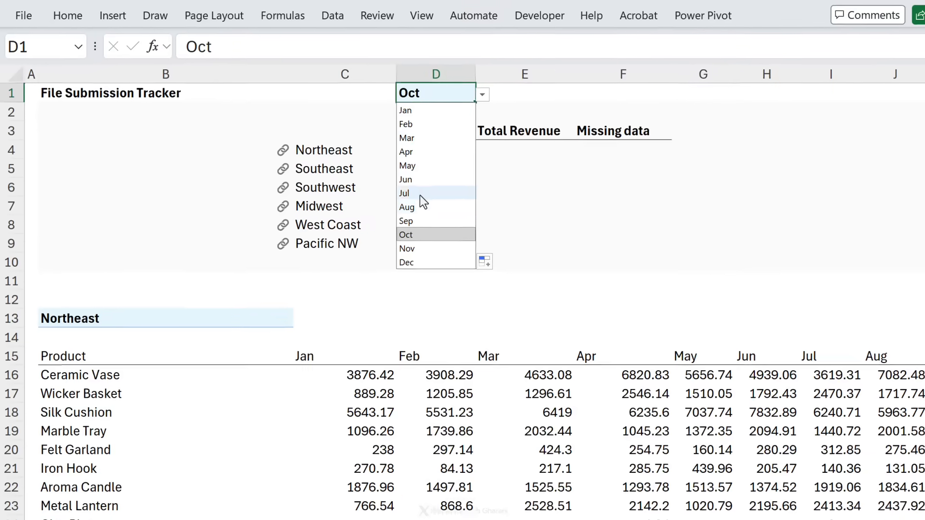
click(414, 193)
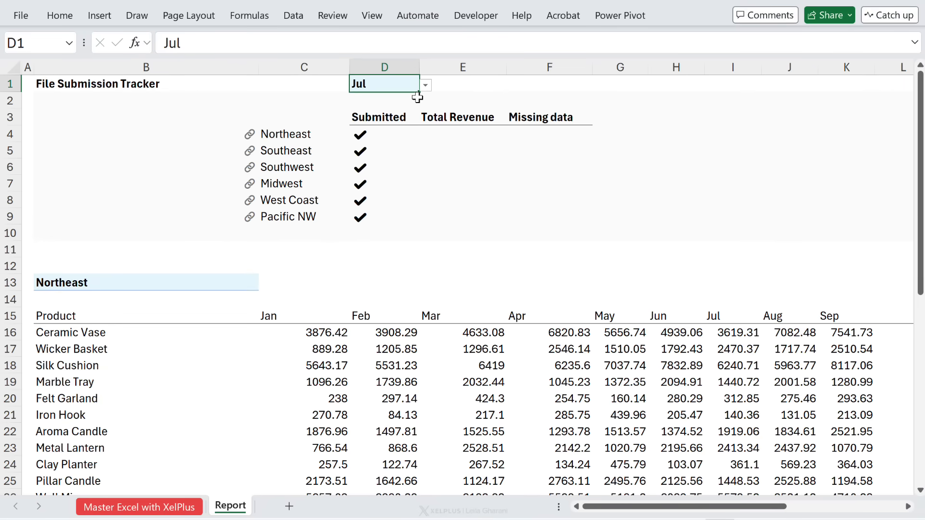
click(425, 87)
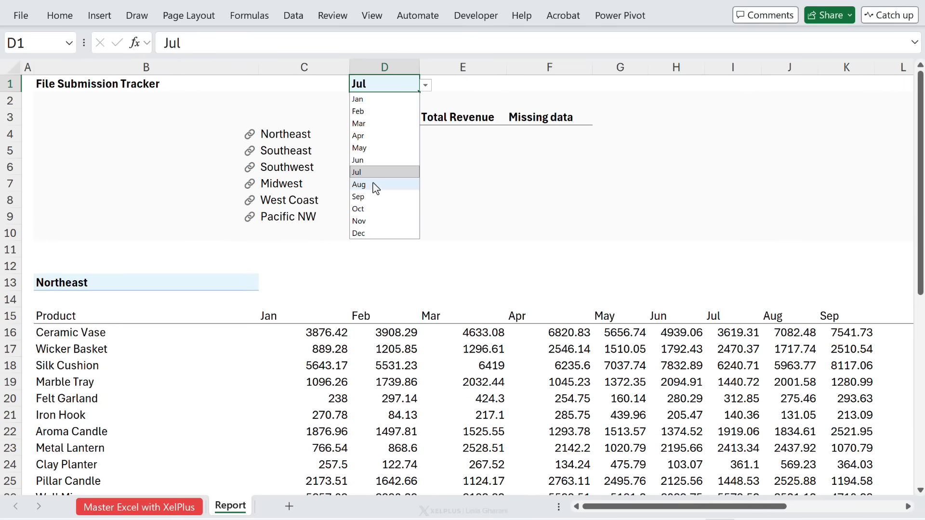
click(369, 200)
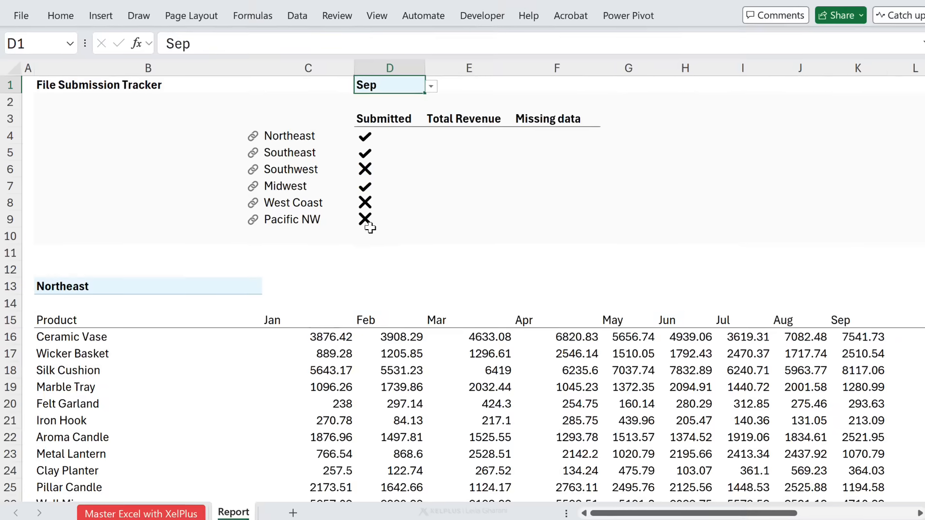
Start a new conditional formatting rule for D4:D9 that formats only cells that contain a specified value
drag(388, 140, 393, 223)
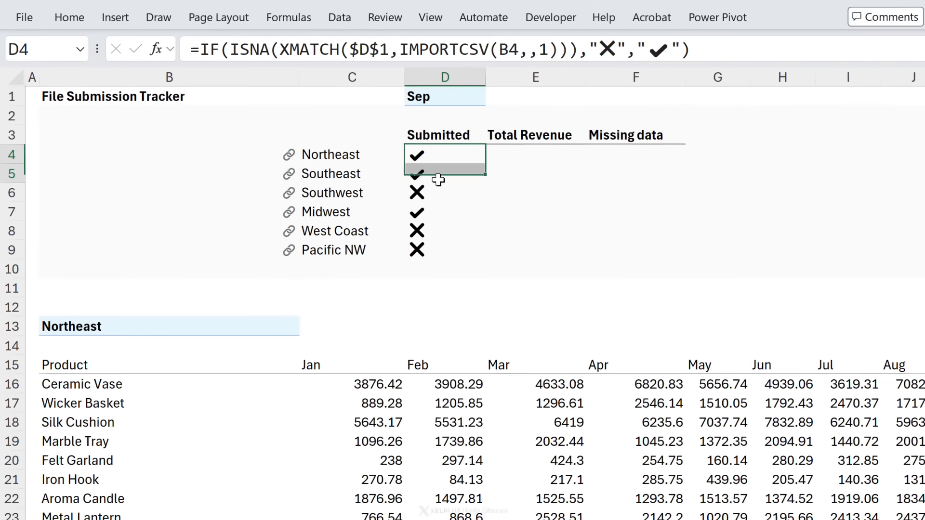
drag(444, 252, 445, 253)
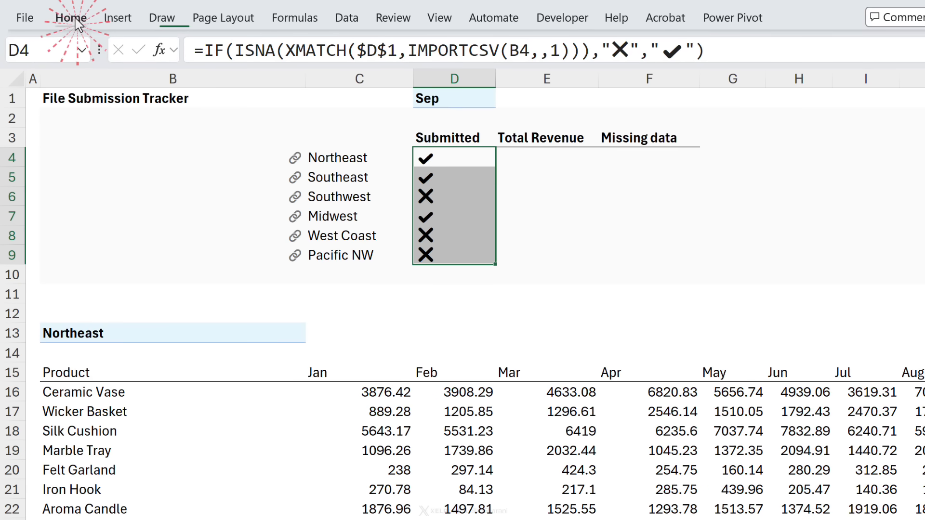
click(76, 20)
click(535, 46)
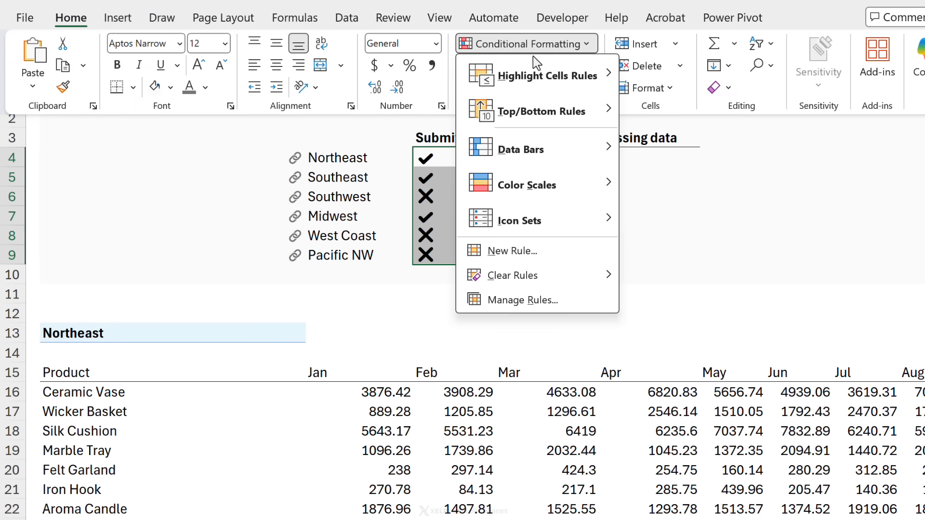
click(535, 252)
click(462, 144)
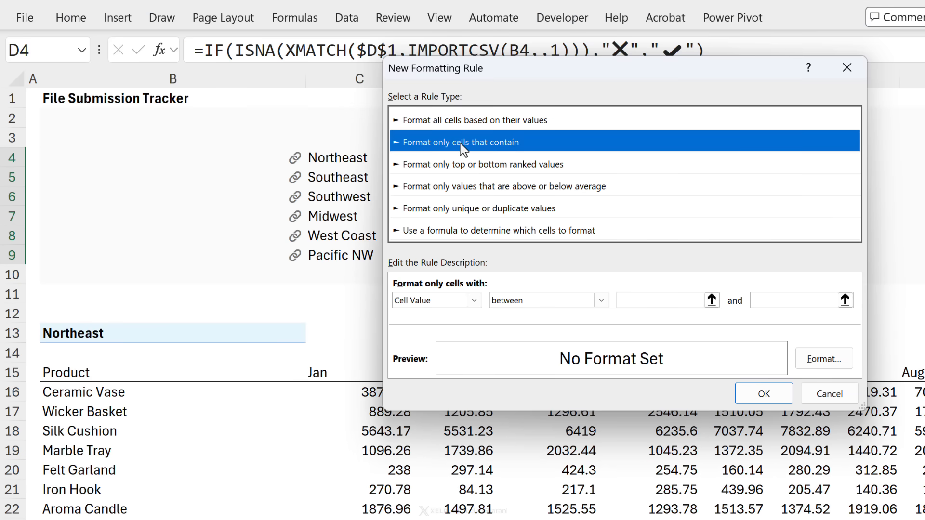
Set the rule's condition to a cell value equal to ✔
click(565, 299)
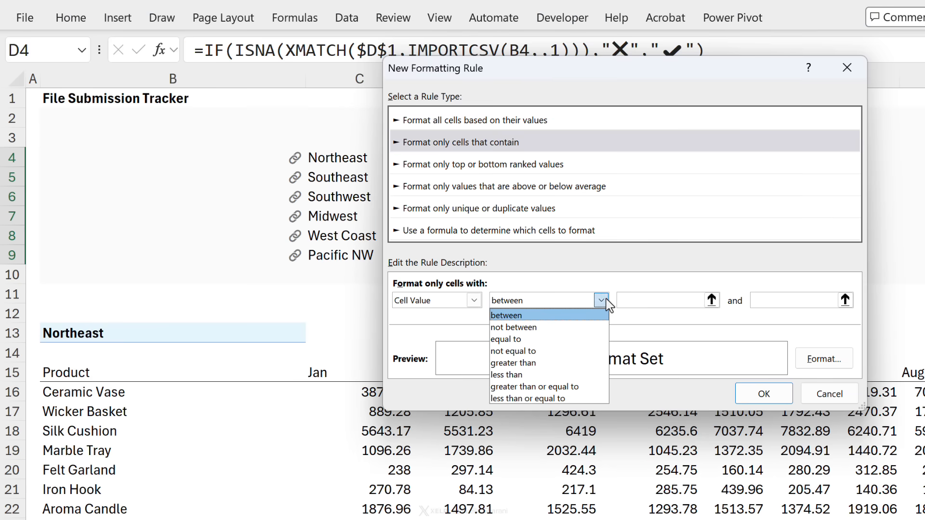
click(547, 337)
click(651, 305)
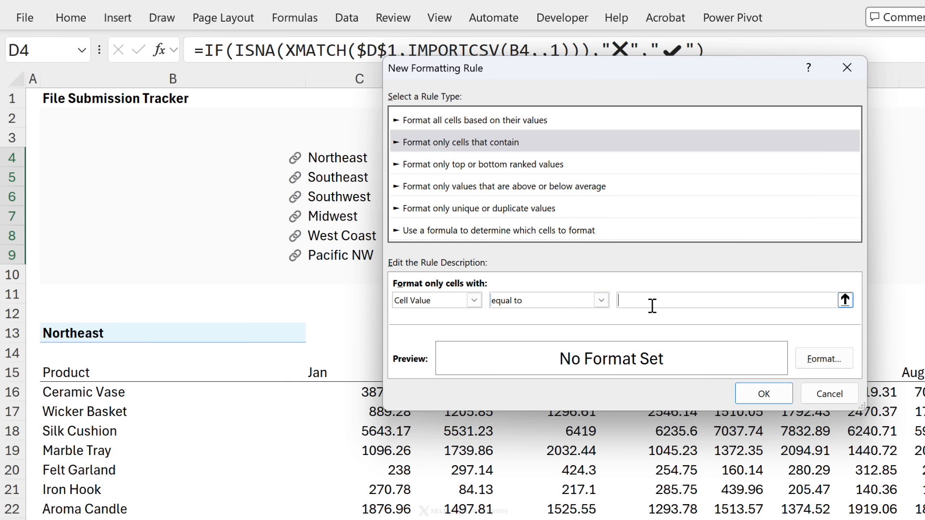
key(super+period)
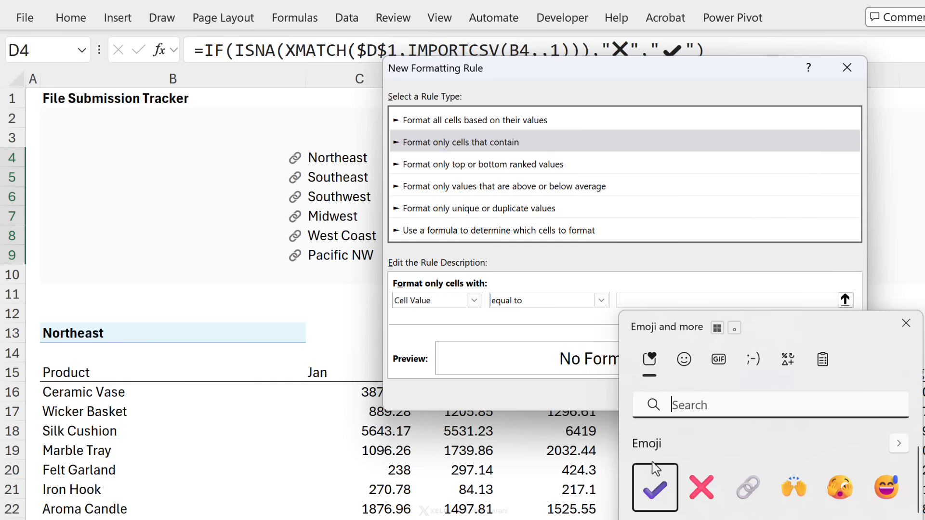
click(660, 491)
click(571, 352)
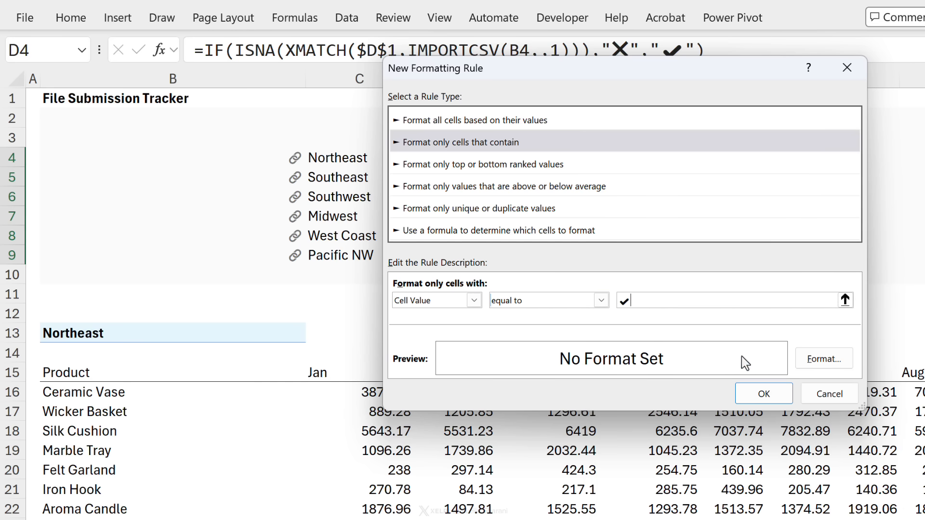
Give the check mark rule a dark green font color and apply it to the Submitted cells
click(802, 360)
click(724, 169)
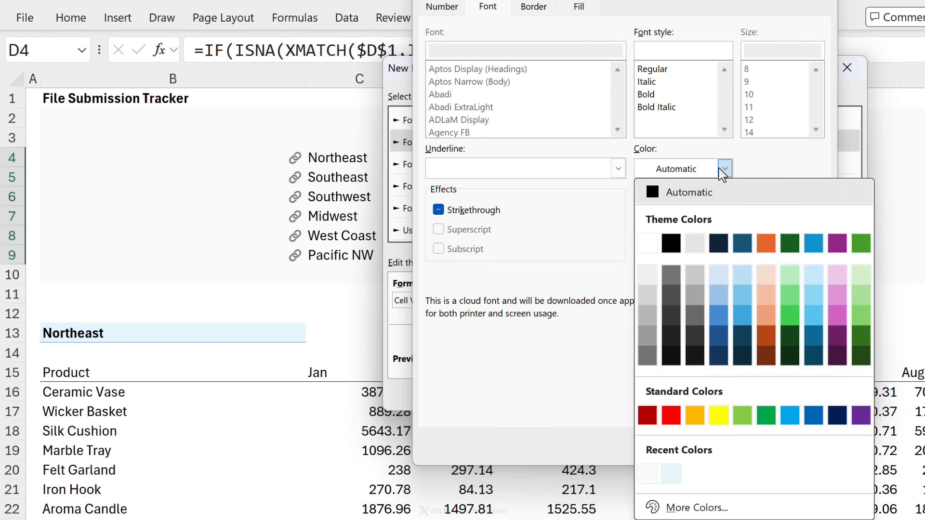
click(855, 336)
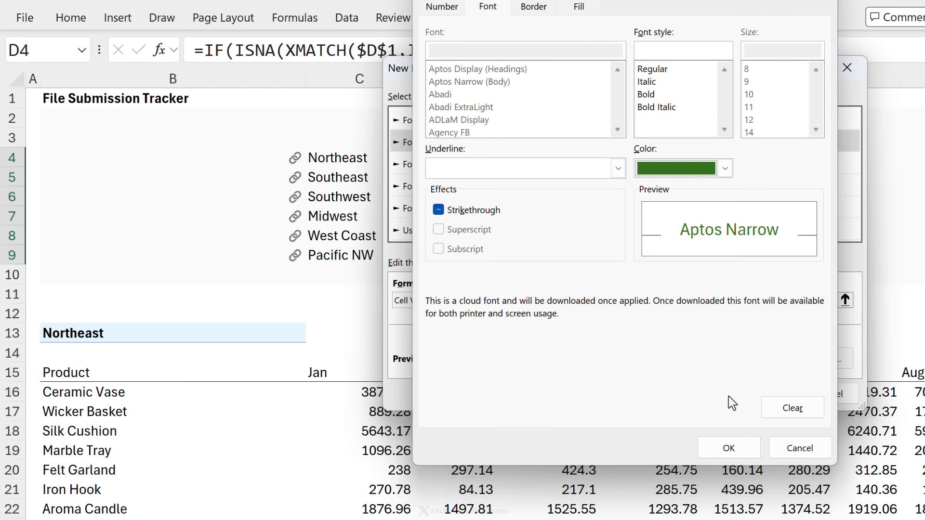
click(727, 447)
click(760, 391)
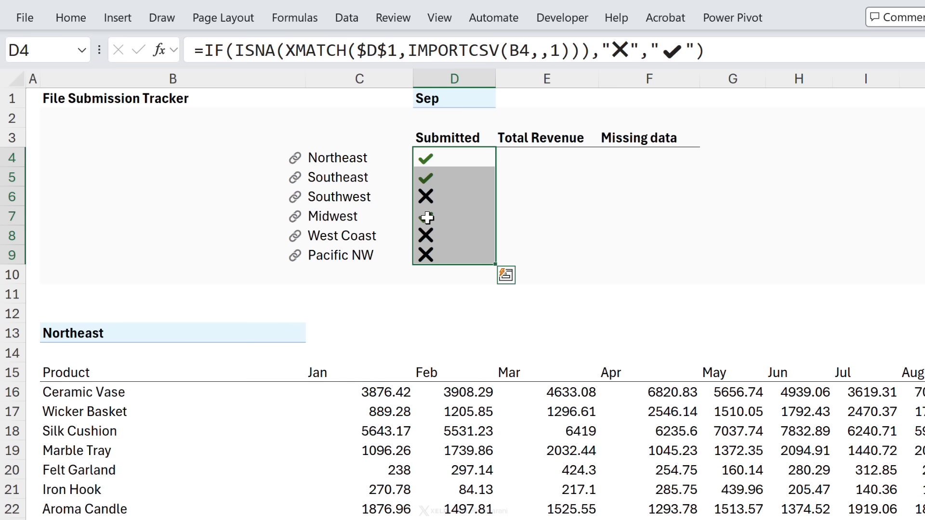
Start a second conditional formatting rule for D4:D9, again formatting only cells that contain a specified value
click(429, 179)
click(437, 192)
drag(439, 159, 430, 256)
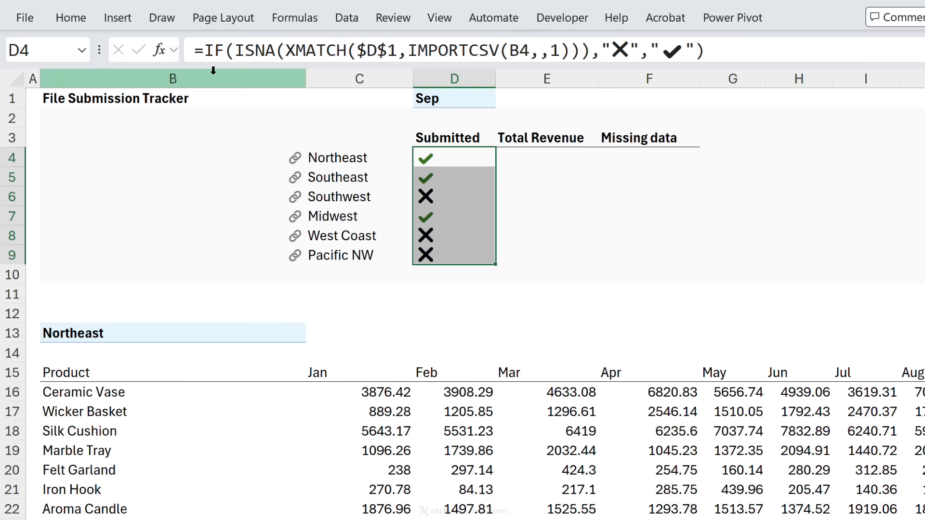
click(71, 18)
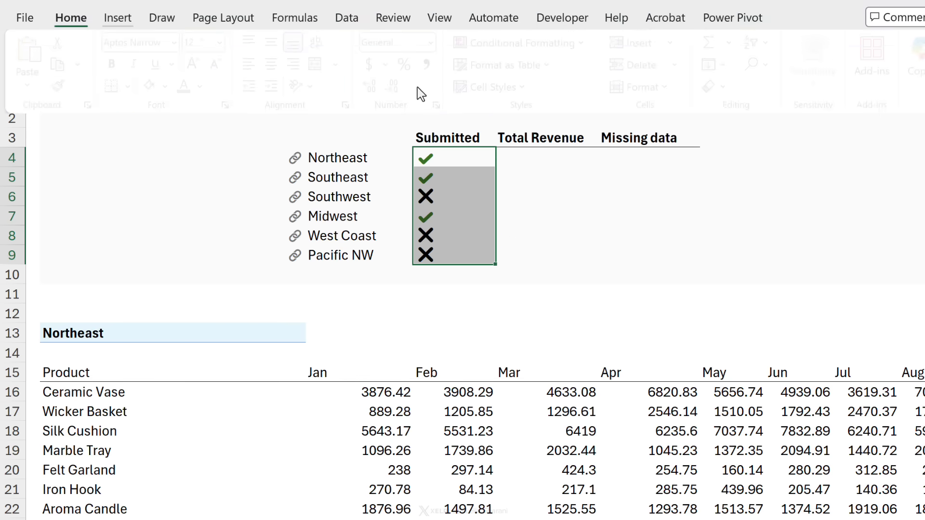
click(535, 44)
click(524, 254)
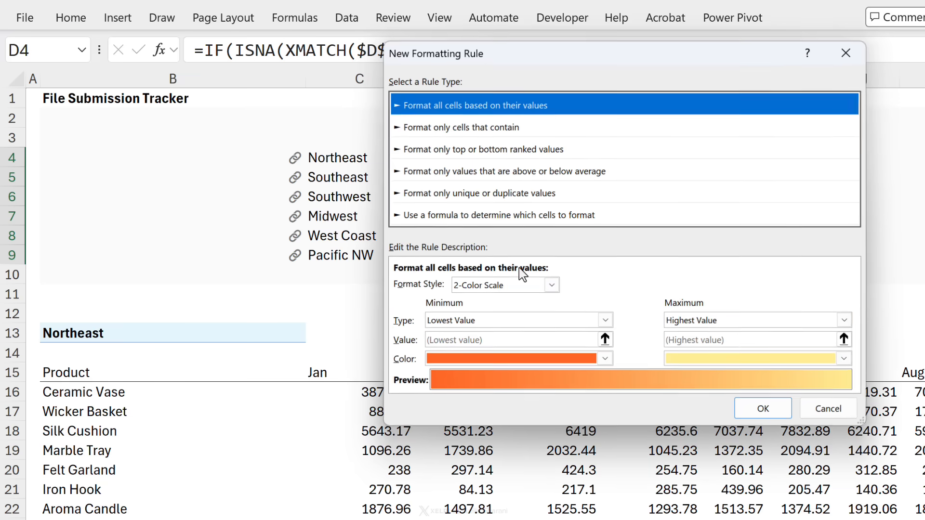
click(492, 130)
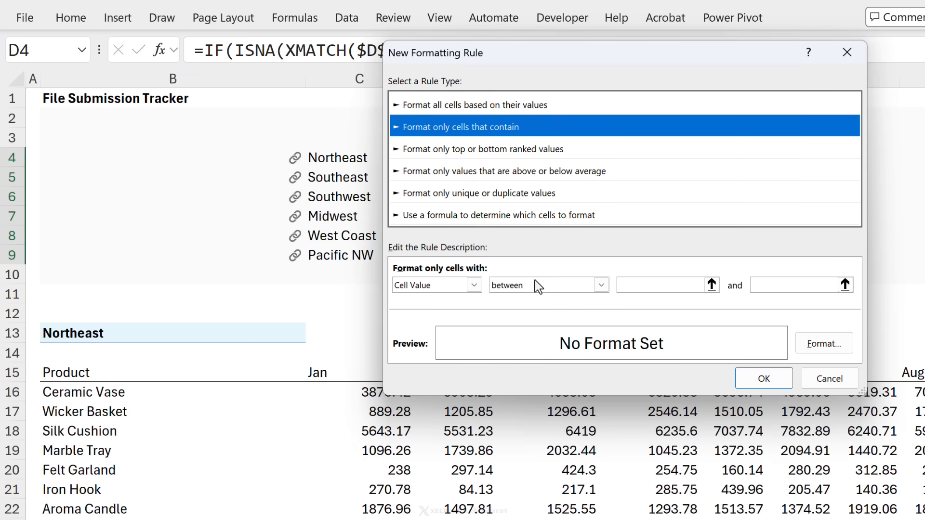
Set the second rule's condition to a cell value equal to ❌
click(602, 286)
click(555, 320)
click(650, 286)
key(super+period)
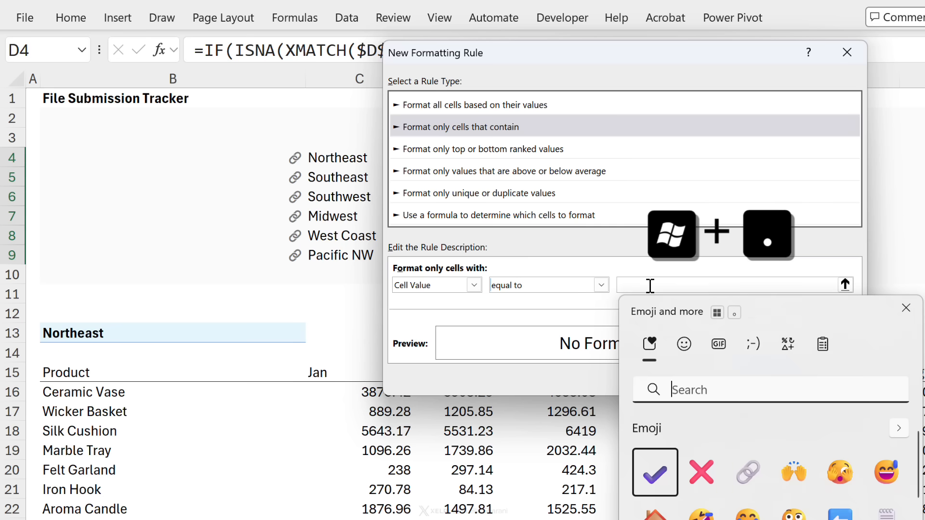
click(702, 471)
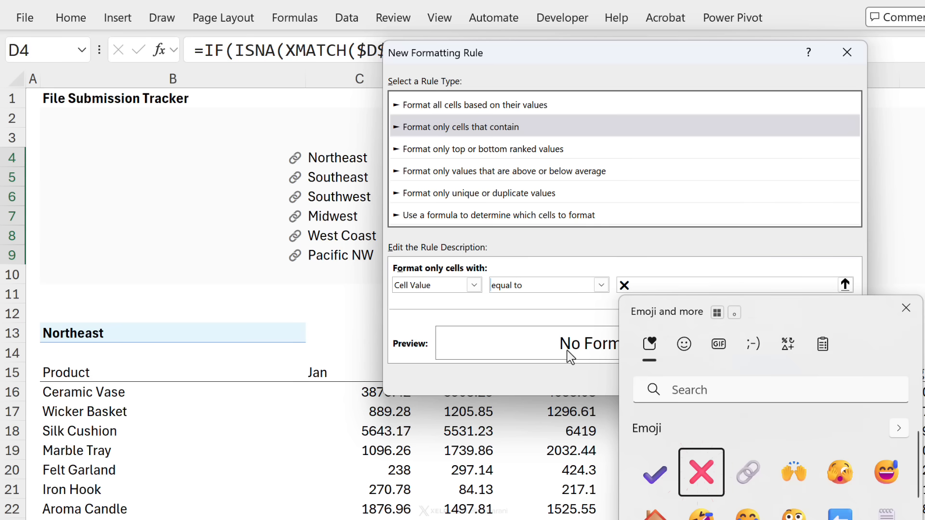
click(634, 350)
Give the cross rule a dark orange font color and apply it to the Submitted cells
click(823, 345)
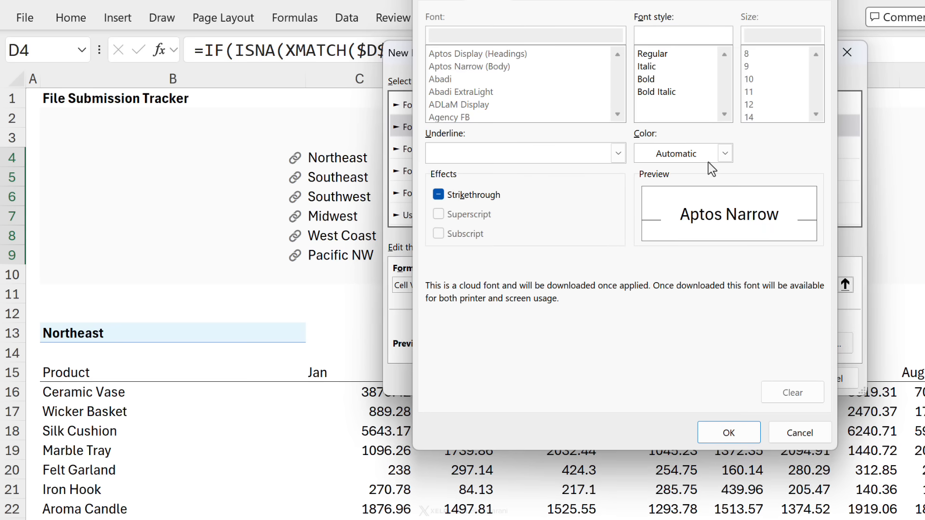
click(725, 153)
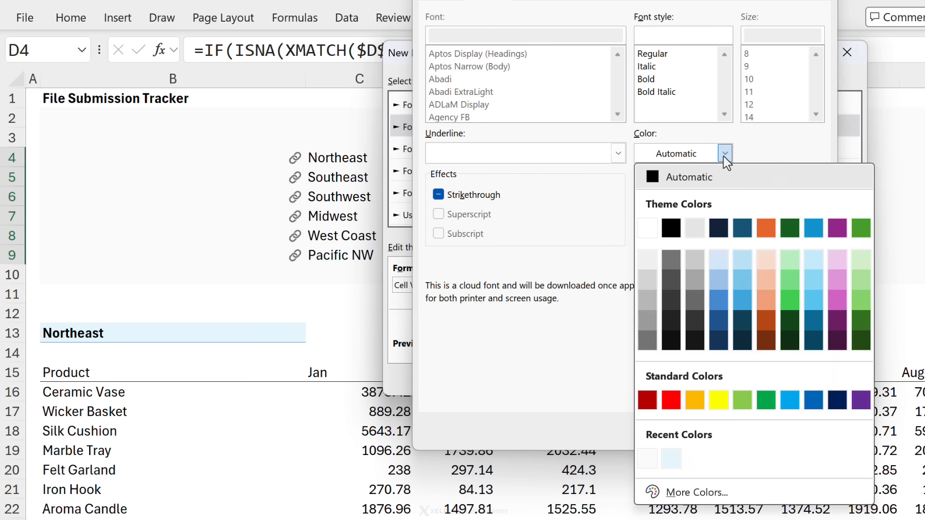
click(768, 321)
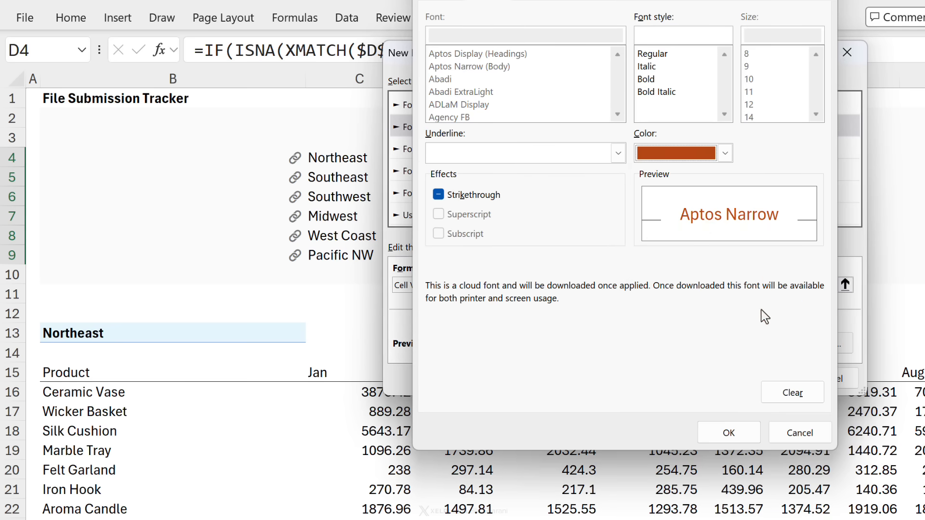
click(729, 434)
click(758, 375)
click(454, 183)
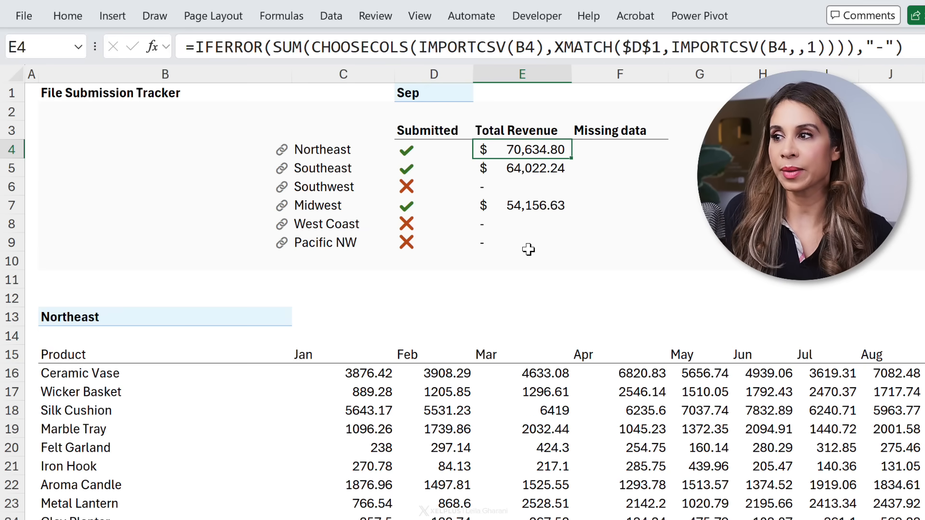
Examine the Total Revenue formulas in E6 and E4 and the full Missing data formula in F4
click(509, 190)
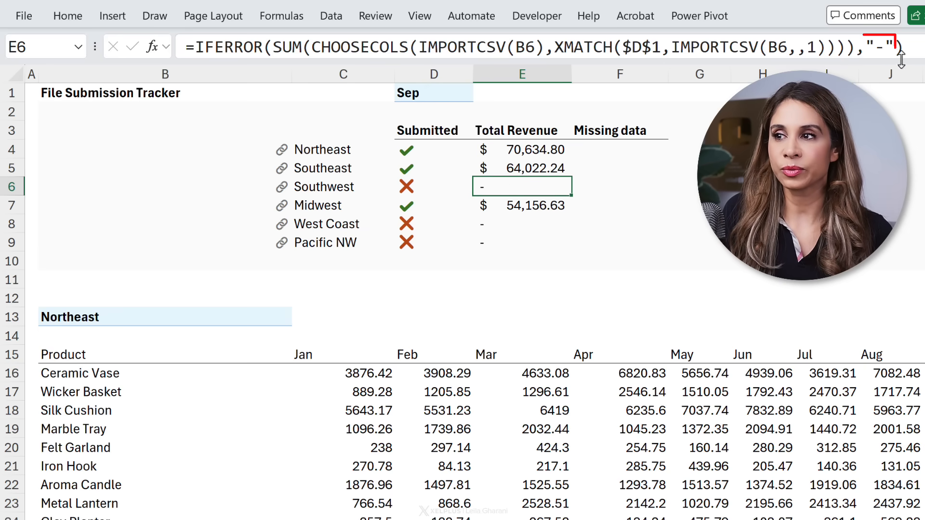
click(539, 150)
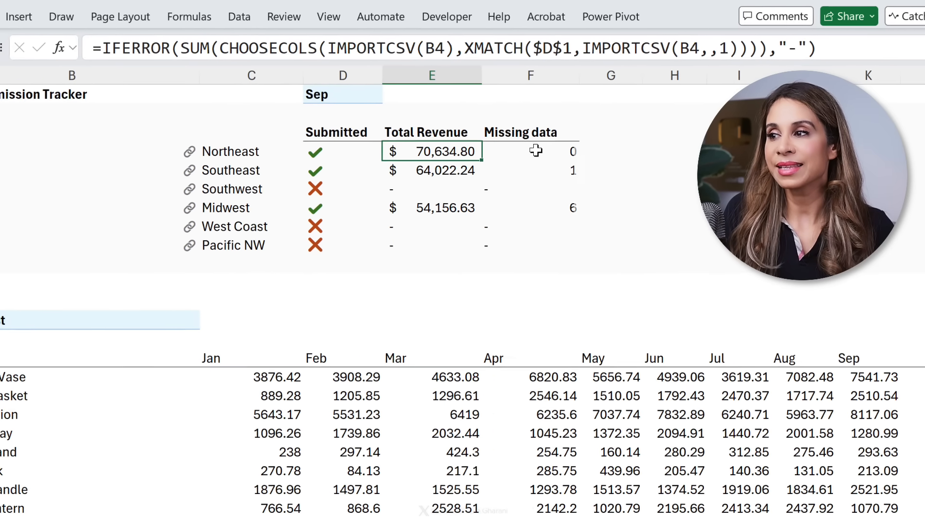
click(625, 149)
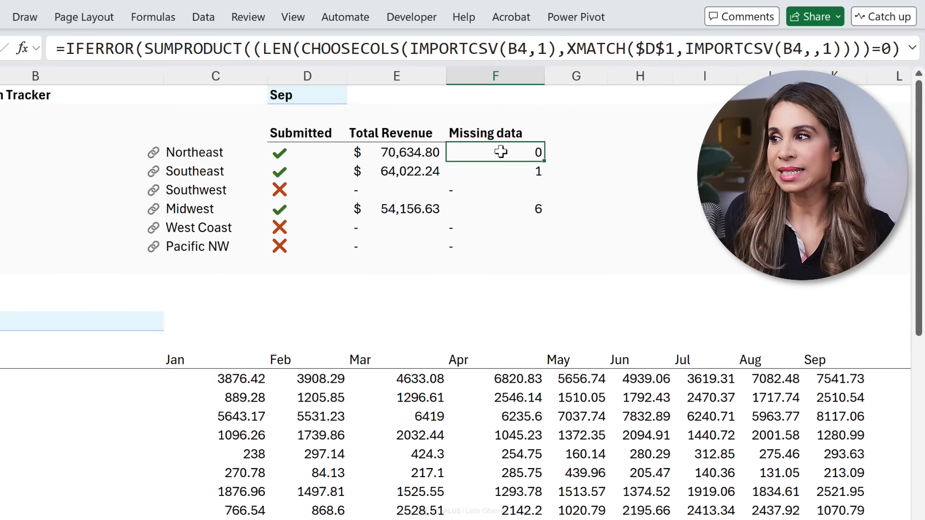
click(912, 48)
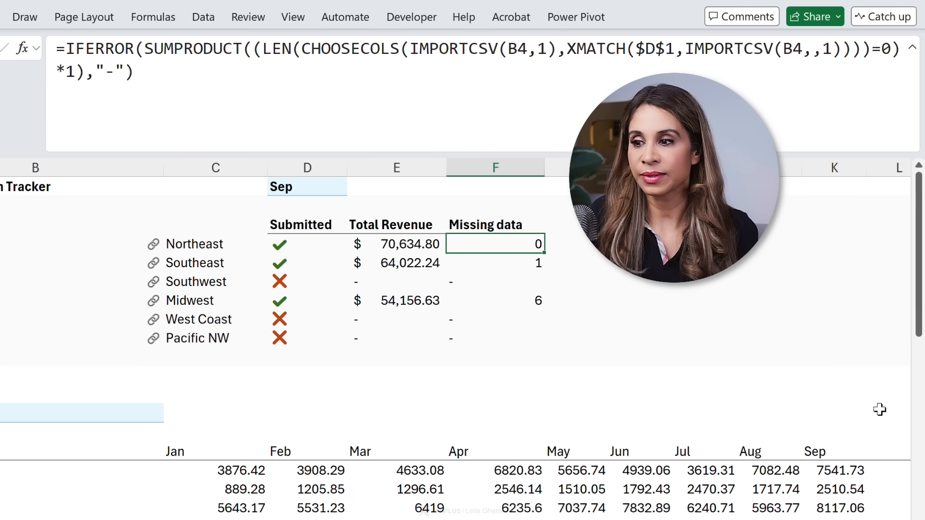
click(825, 455)
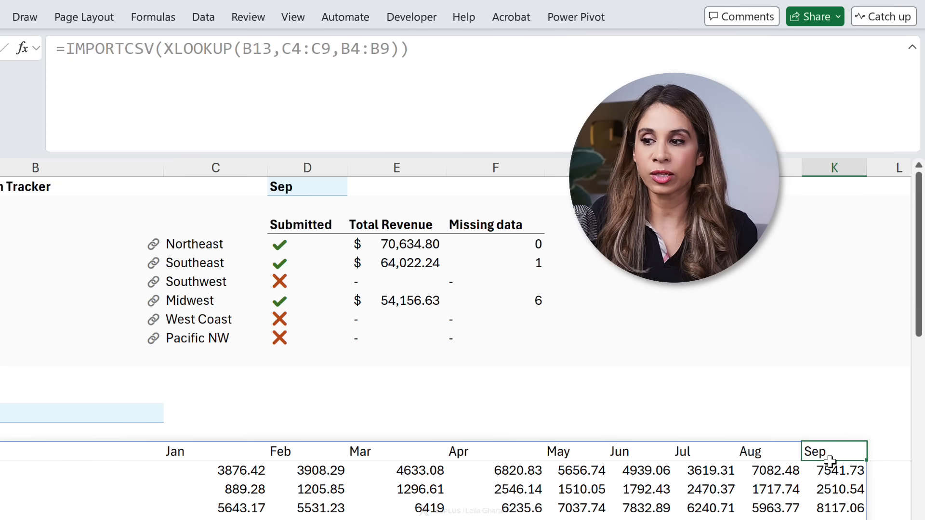
click(498, 241)
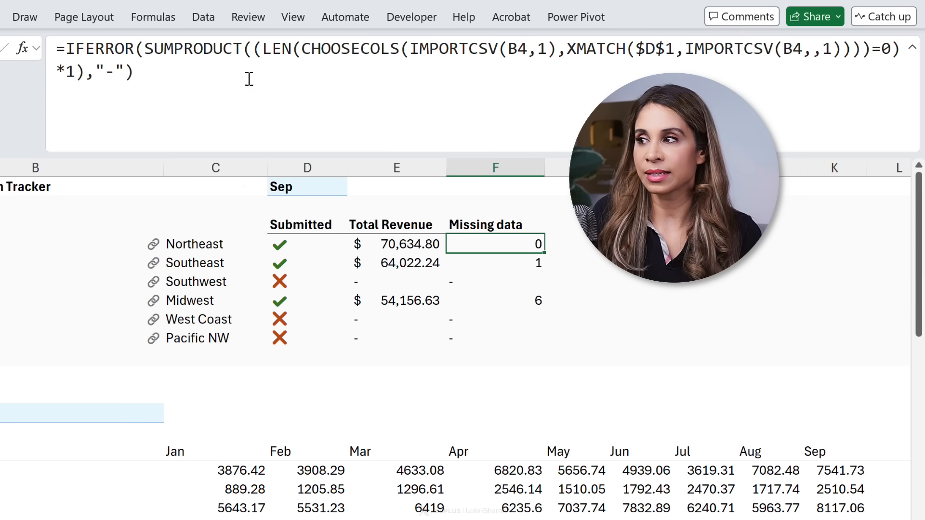
click(912, 47)
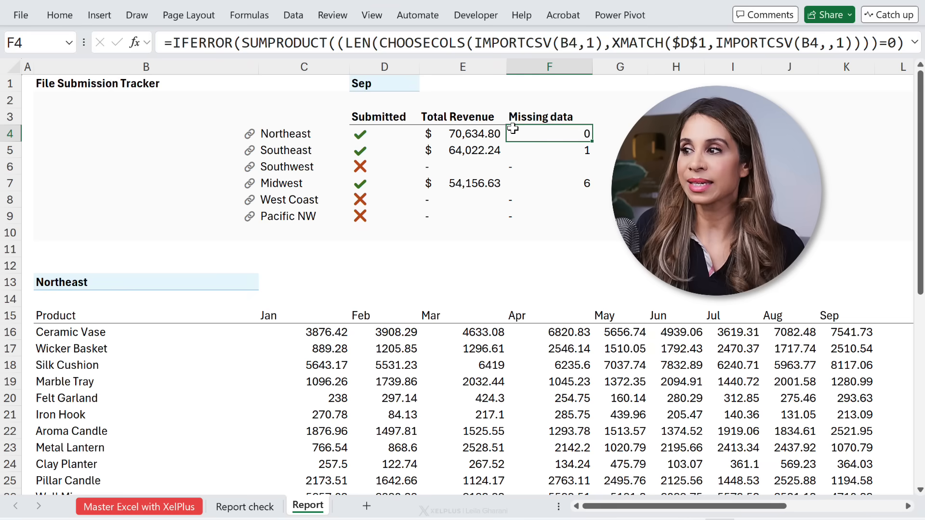
Look through the Sep column of the Northeast data for missing values
click(861, 332)
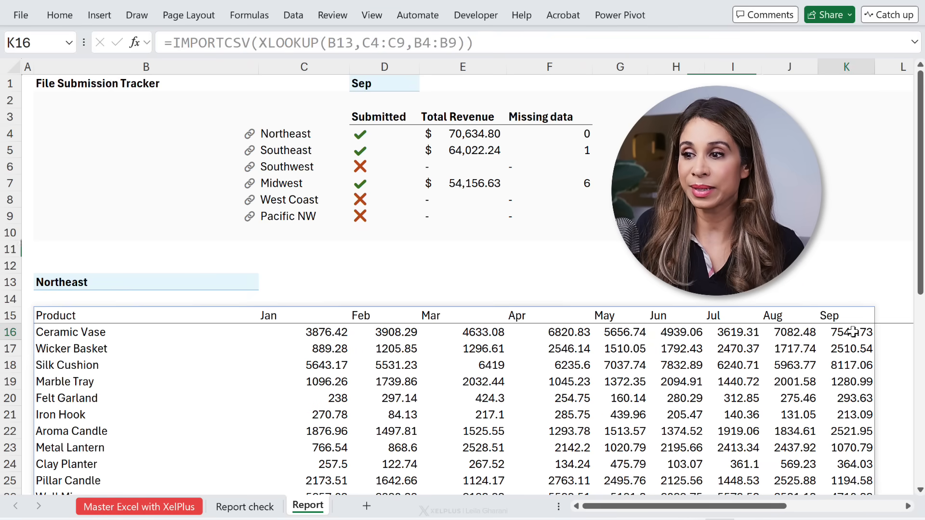
scroll(855, 355, down, 9)
scroll(855, 355, up, 9)
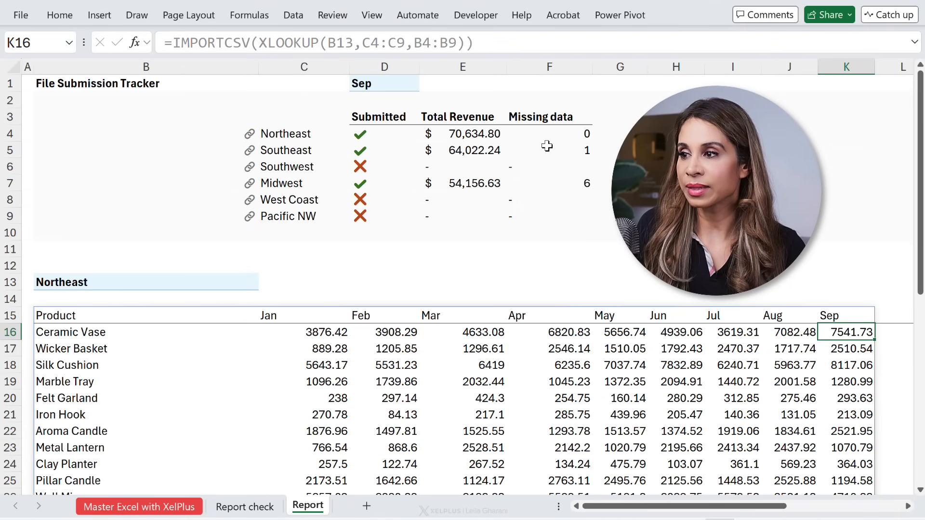
Set the region in B13 to Southeast
click(135, 274)
click(265, 283)
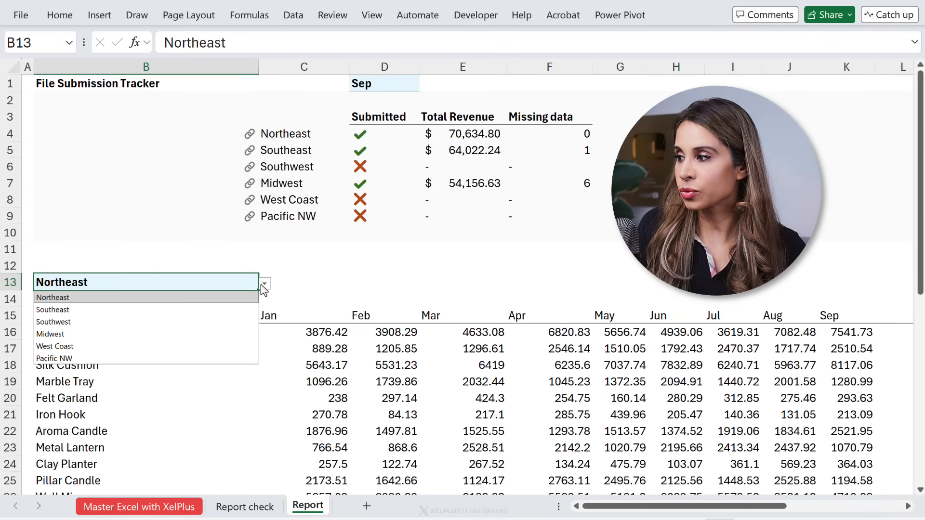
click(172, 310)
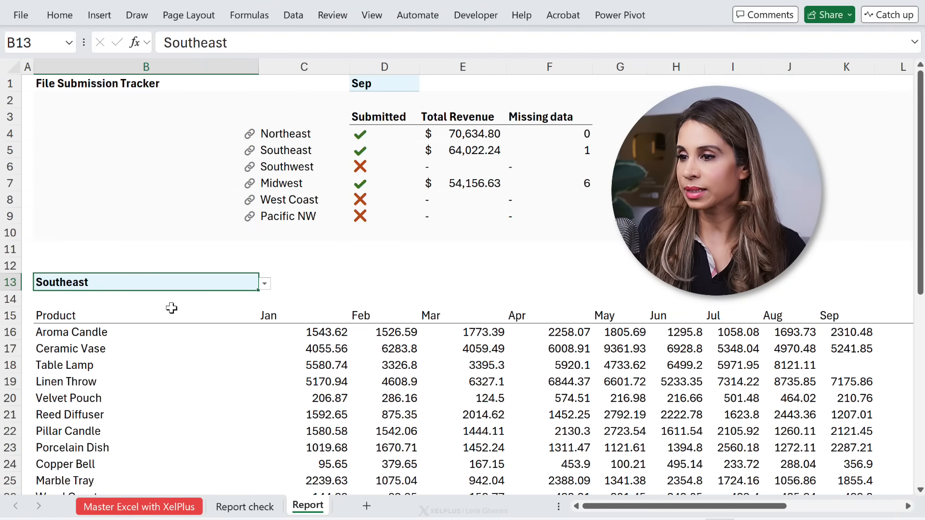
Examine the Table Lamp row in the Southeast data for its Sep entry
click(830, 362)
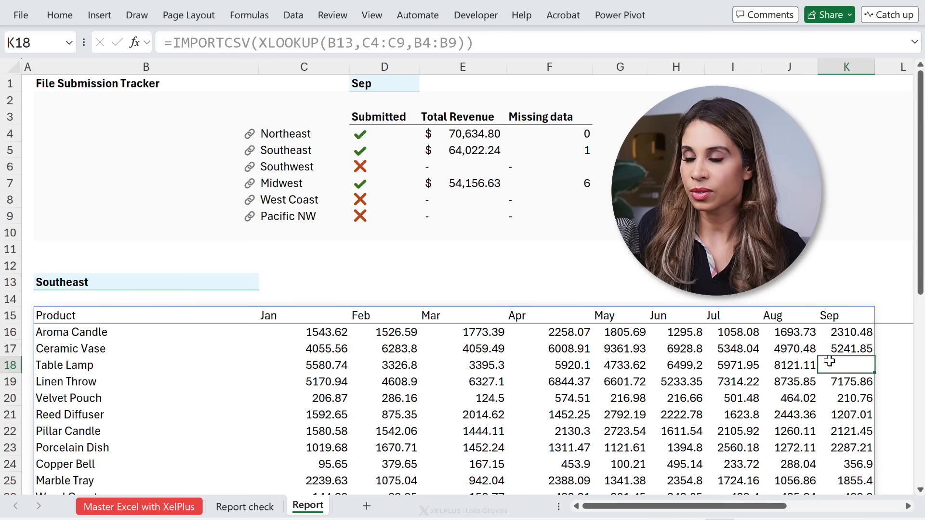
click(148, 365)
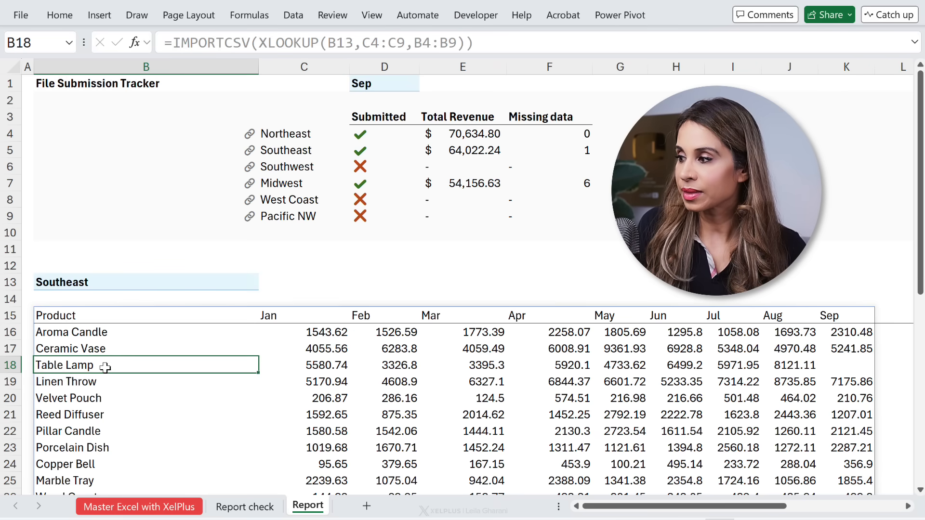
click(835, 363)
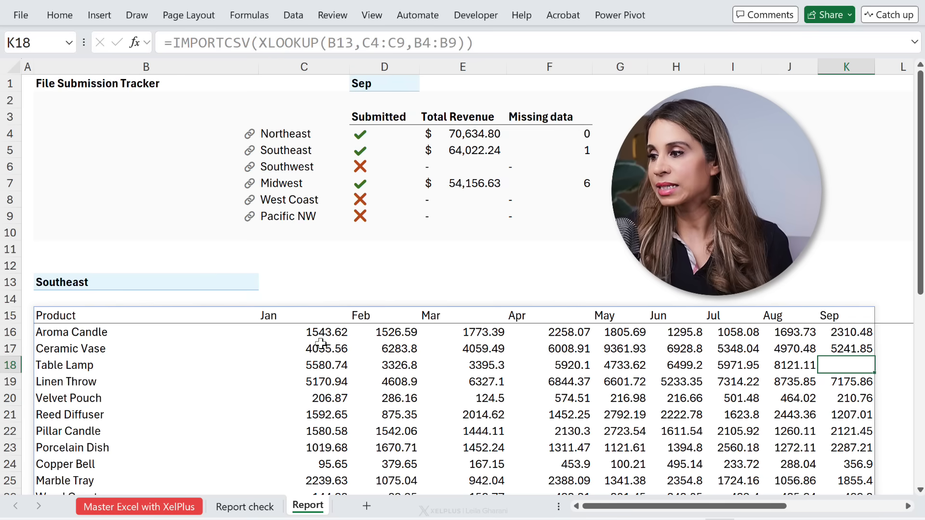
click(310, 362)
Select the region cell B13
click(208, 283)
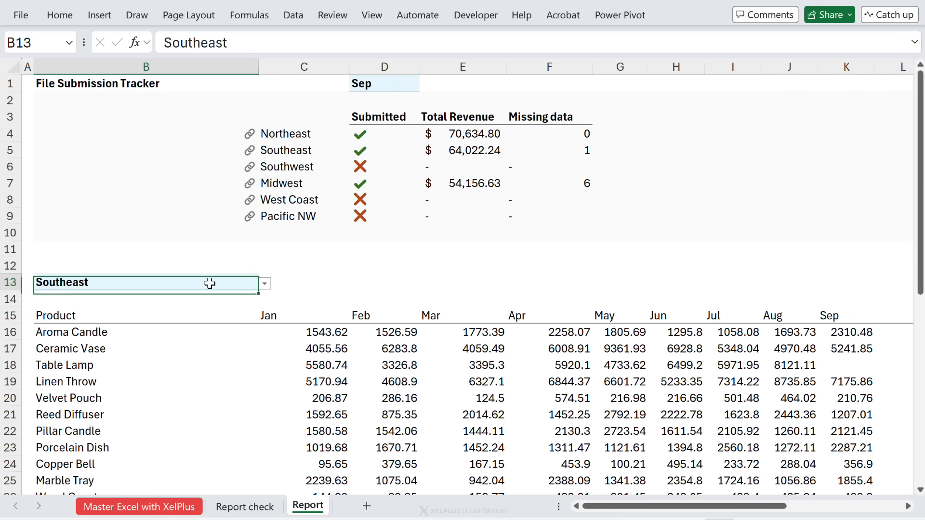